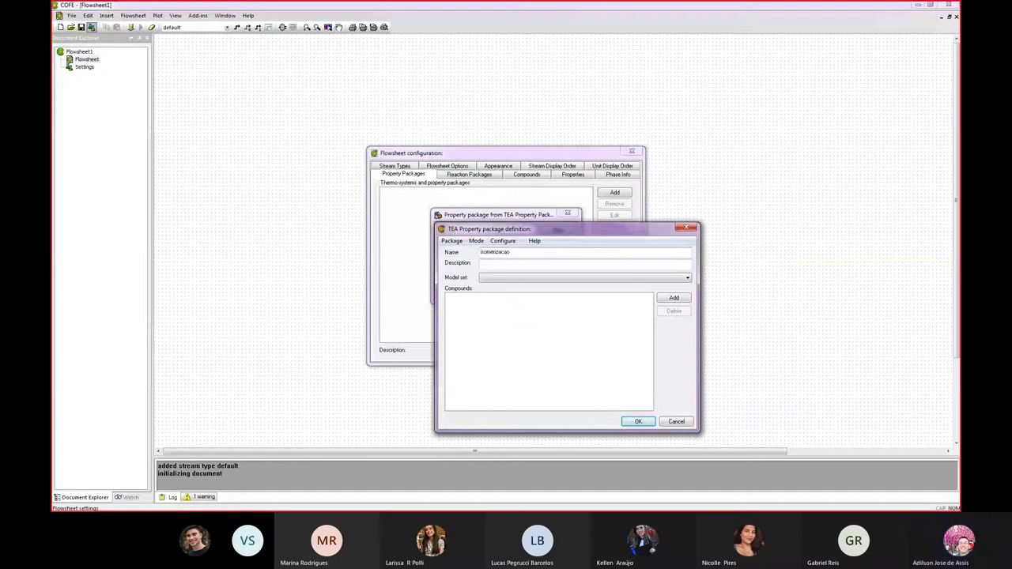
Step: Try to assign the Custom model set to the isomerizacao property package
{"action": "left_click", "coordinate": [488, 278]}
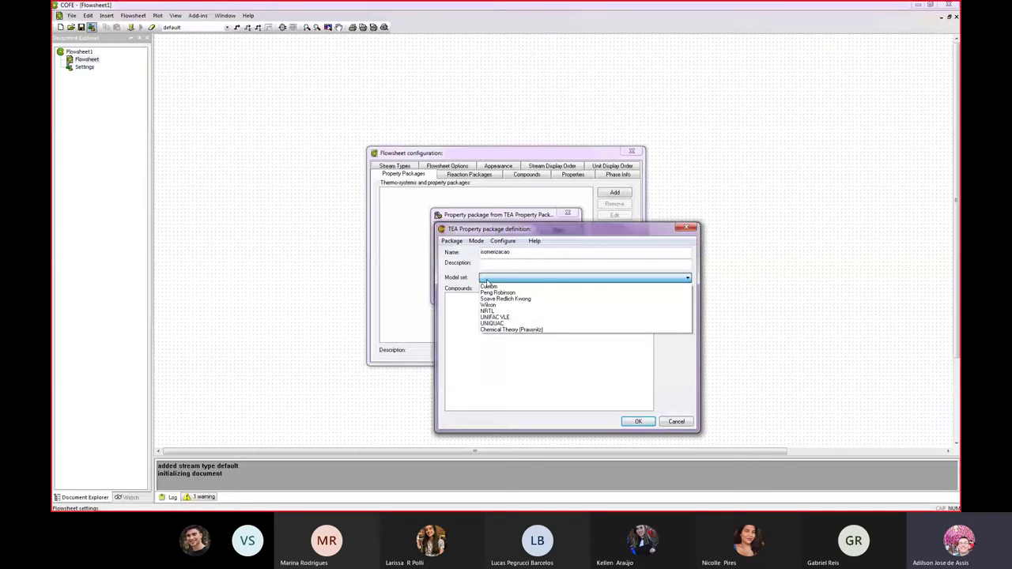
{"action": "left_click", "coordinate": [488, 285]}
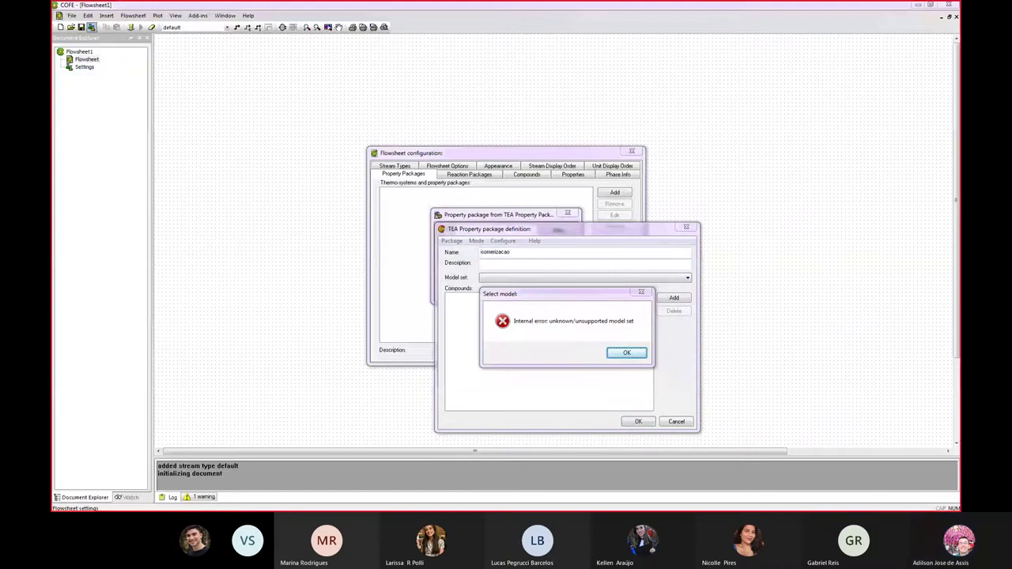
{"action": "key", "text": "alt+Tab"}
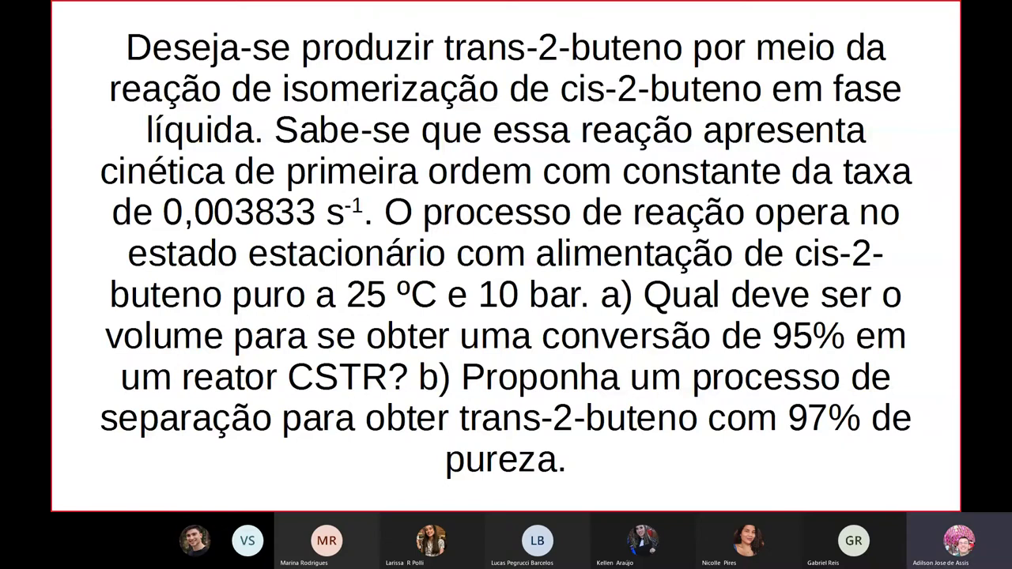
{"action": "key", "text": "alt+Tab"}
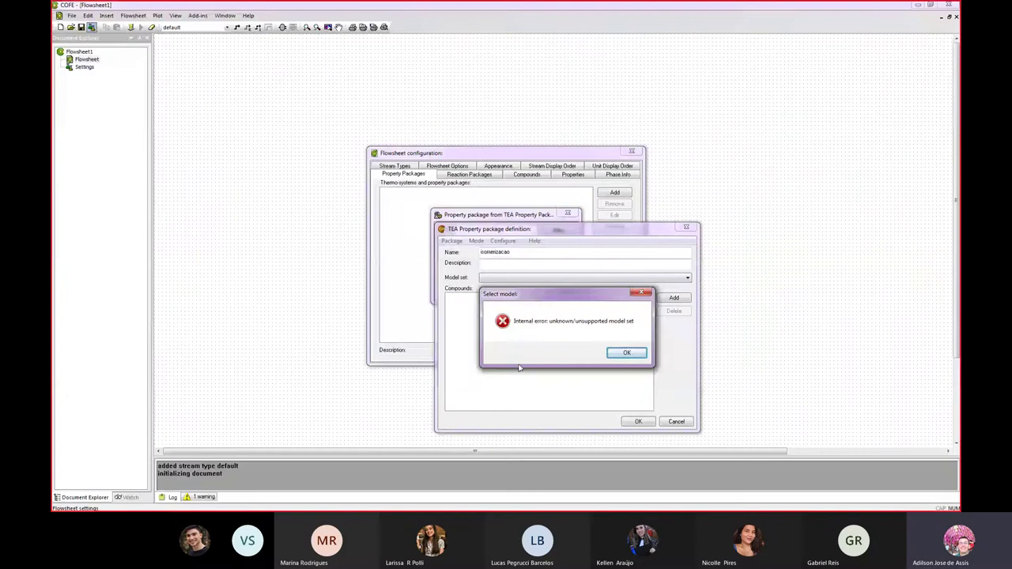
{"action": "key", "text": "Return"}
Step: Set the property package's model set to Peng Robinson and add Cis-2-butene to its compounds
{"action": "left_click", "coordinate": [493, 278]}
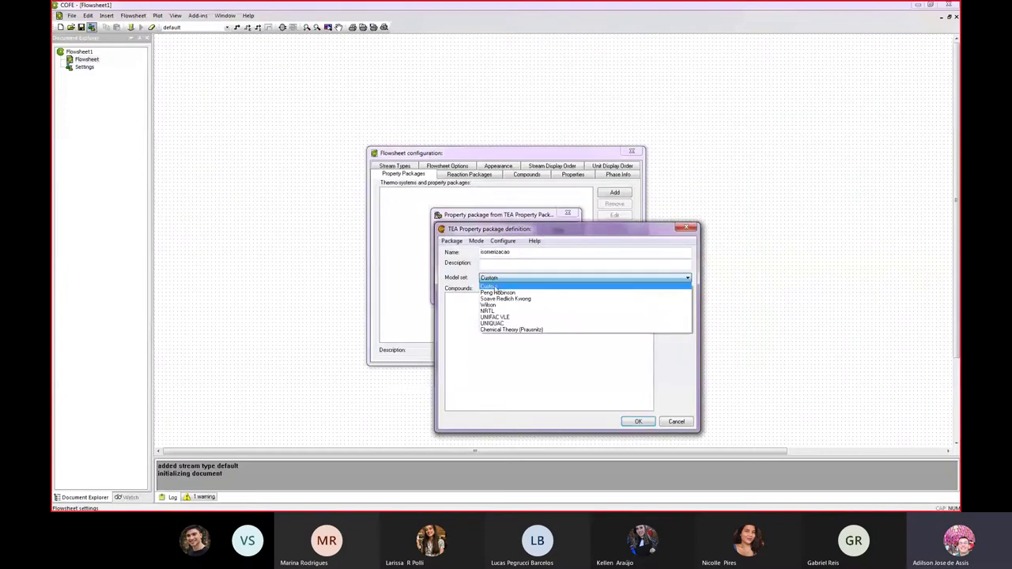
{"action": "left_click", "coordinate": [498, 293]}
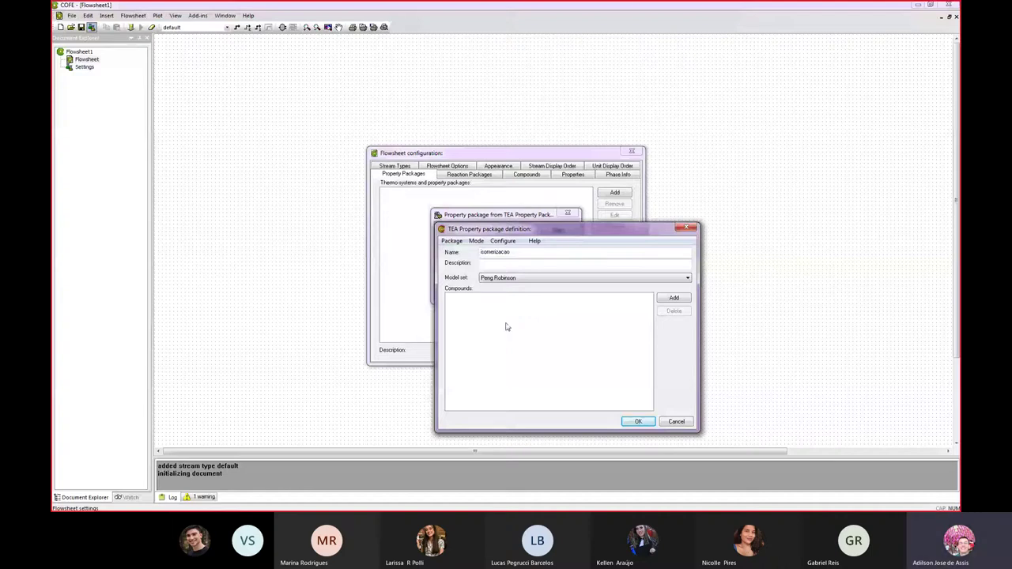
{"action": "left_click", "coordinate": [673, 298]}
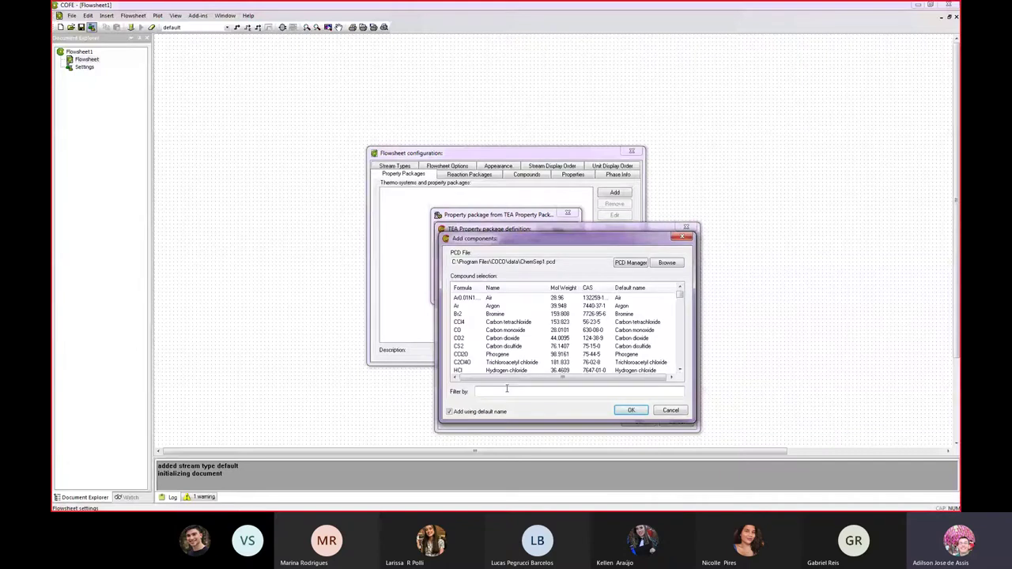
{"action": "type", "text": "cis-2"}
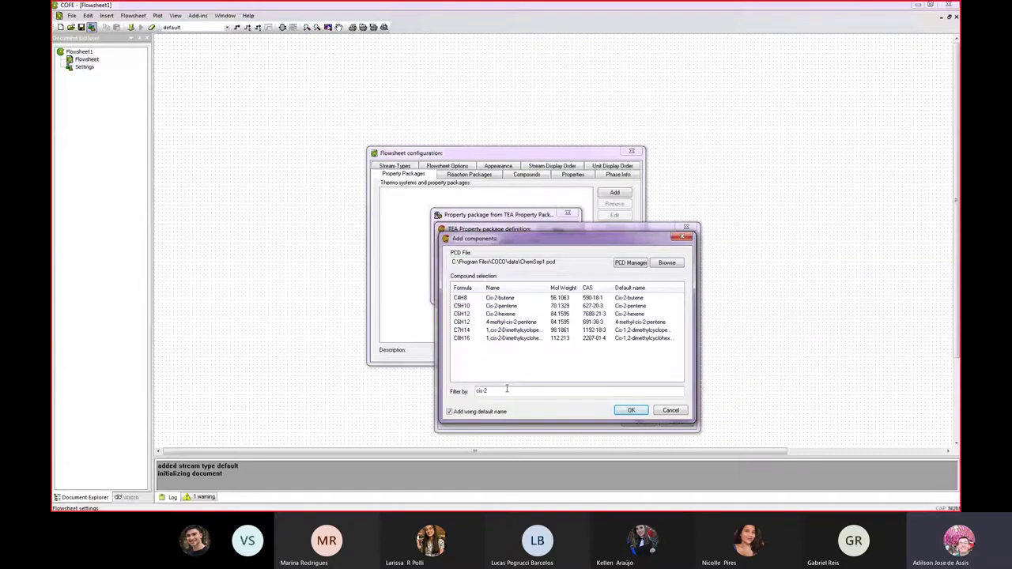
{"action": "double_click", "coordinate": [462, 299]}
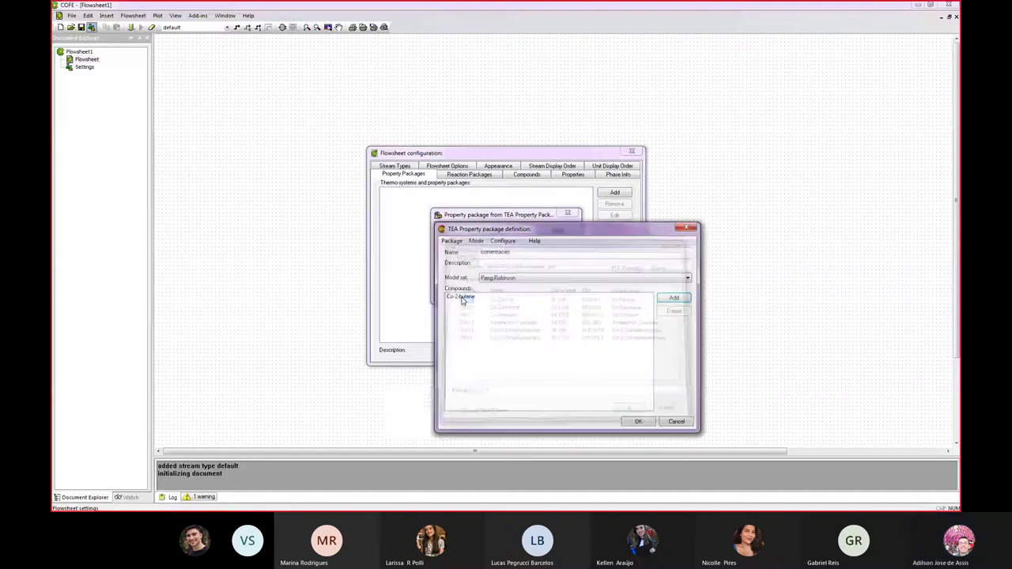
Step: Add Trans-2-butene to the compounds, then accept the property package and assign it to the default stream type
{"action": "left_click", "coordinate": [673, 298]}
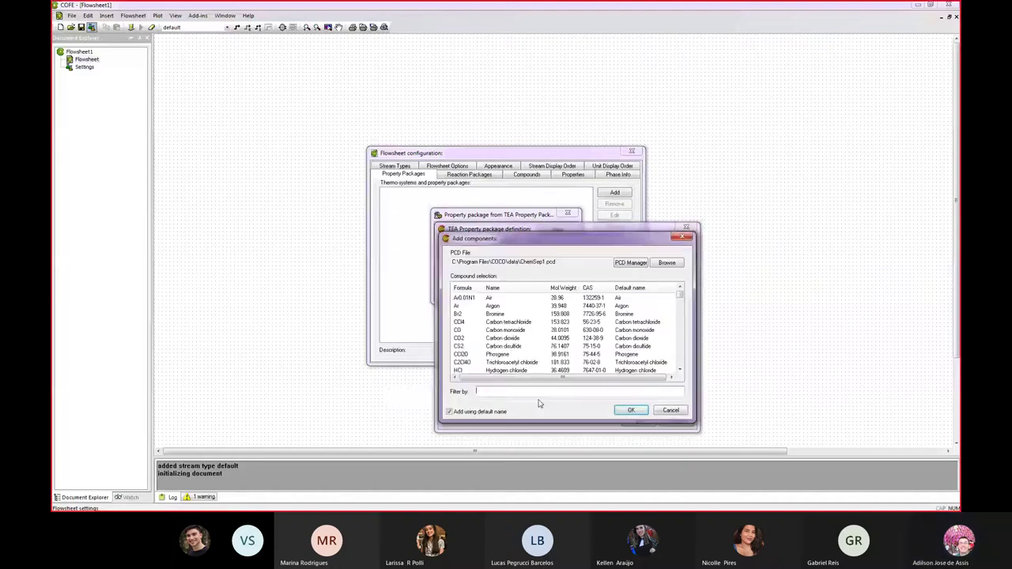
{"action": "type", "text": "trans"}
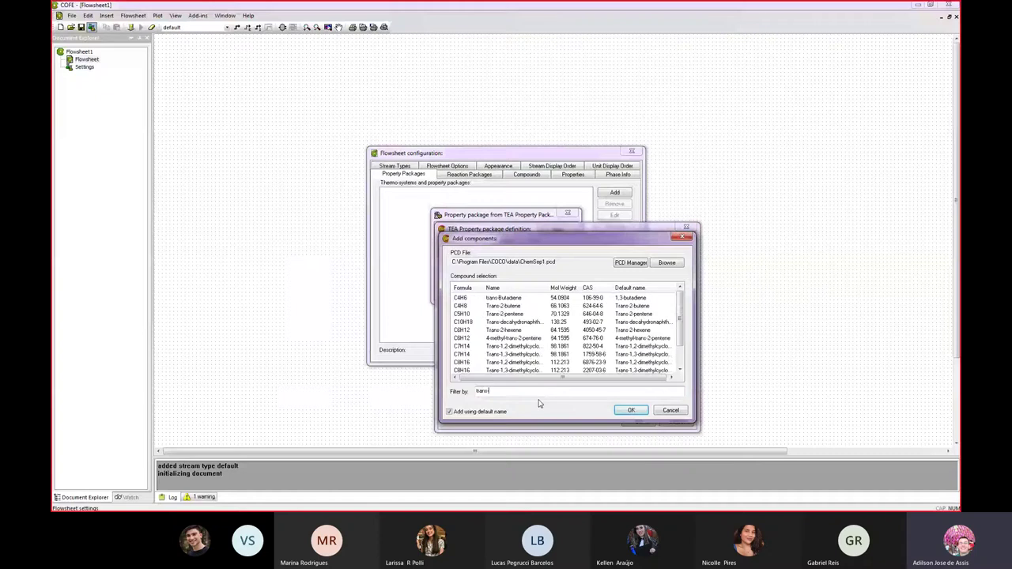
{"action": "type", "text": "-2-bu"}
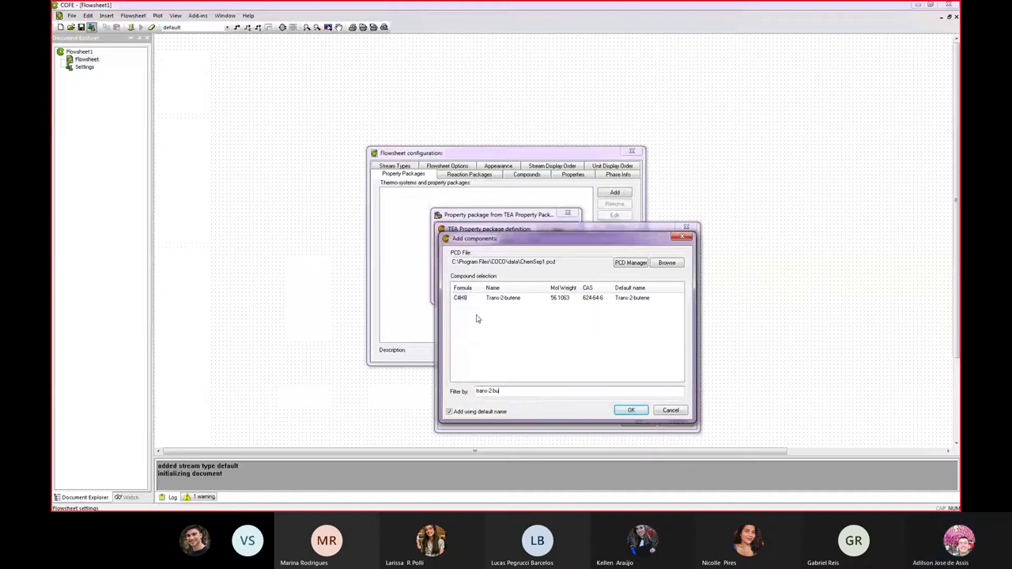
{"action": "double_click", "coordinate": [457, 299]}
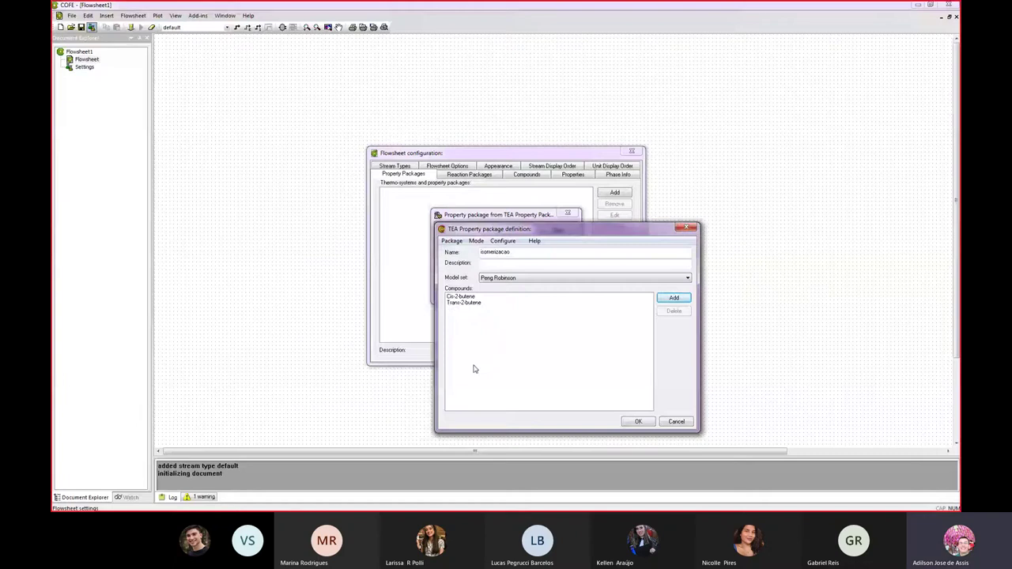
{"action": "left_click", "coordinate": [642, 422]}
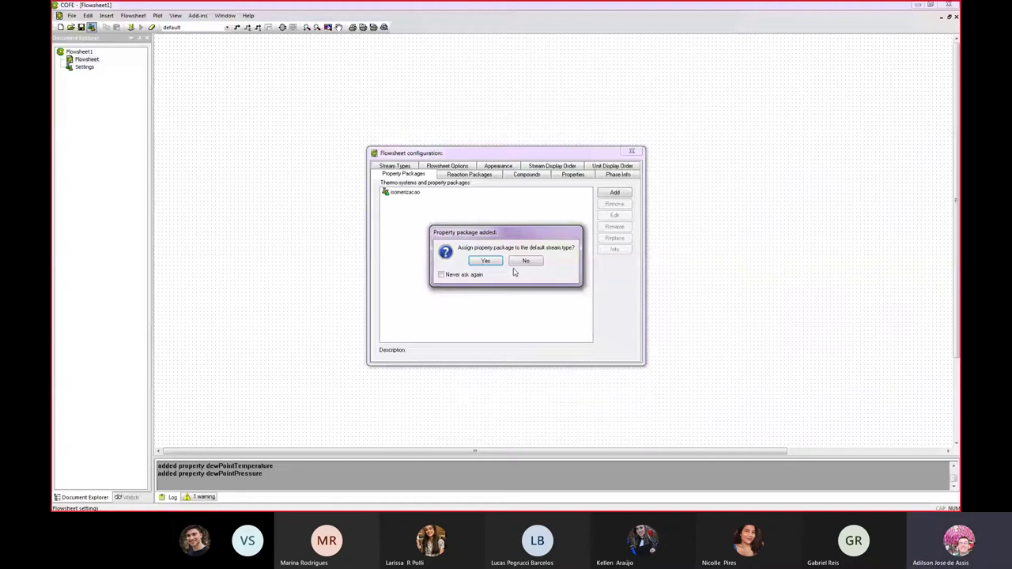
{"action": "left_click", "coordinate": [485, 262]}
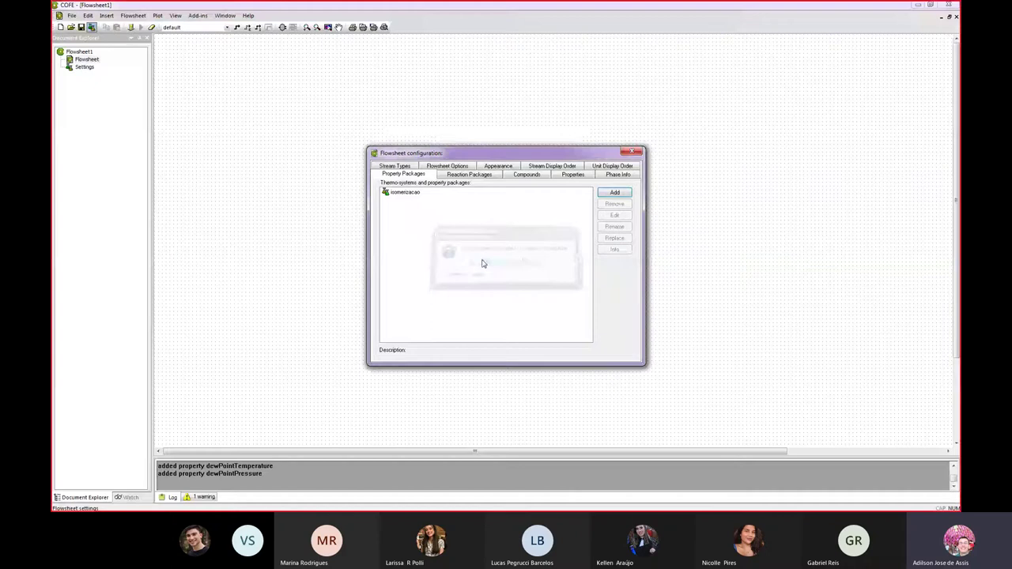
Step: Add a new reaction package to the flowsheet using the CORN Reaction Package Manager
{"action": "left_click", "coordinate": [461, 178]}
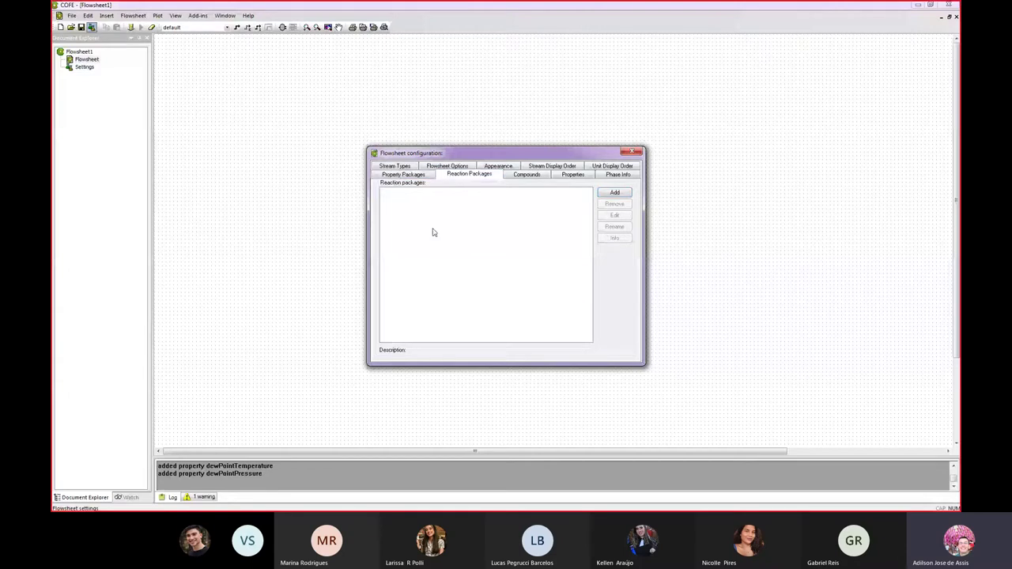
{"action": "left_click", "coordinate": [616, 194]}
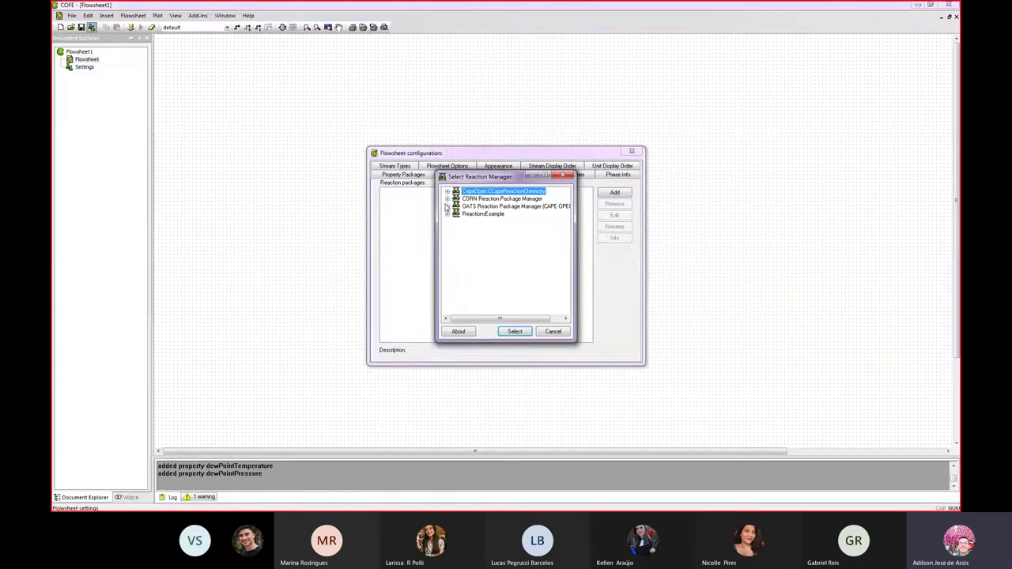
{"action": "left_click", "coordinate": [482, 200]}
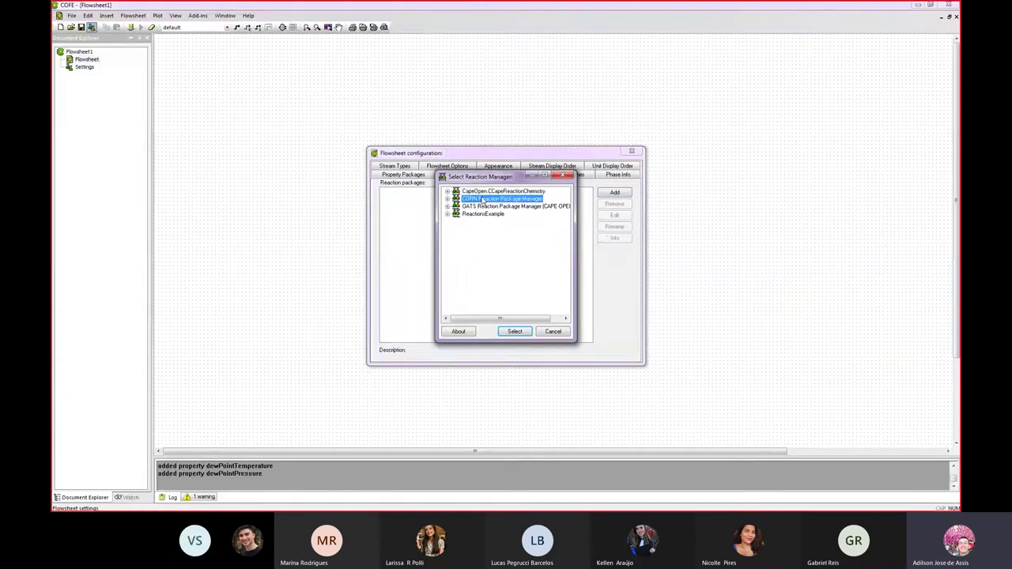
{"action": "left_click", "coordinate": [514, 332]}
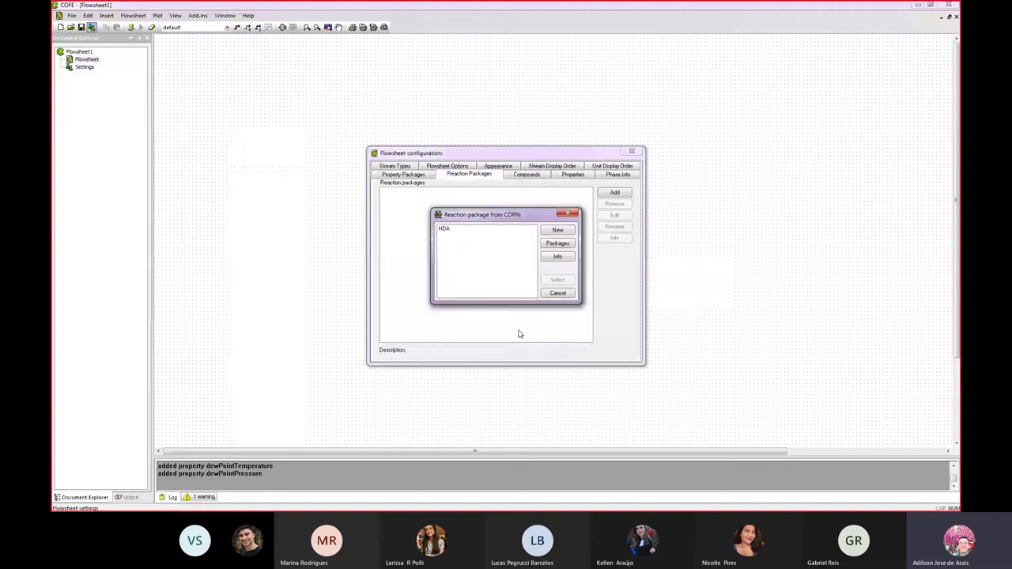
{"action": "left_click", "coordinate": [557, 231]}
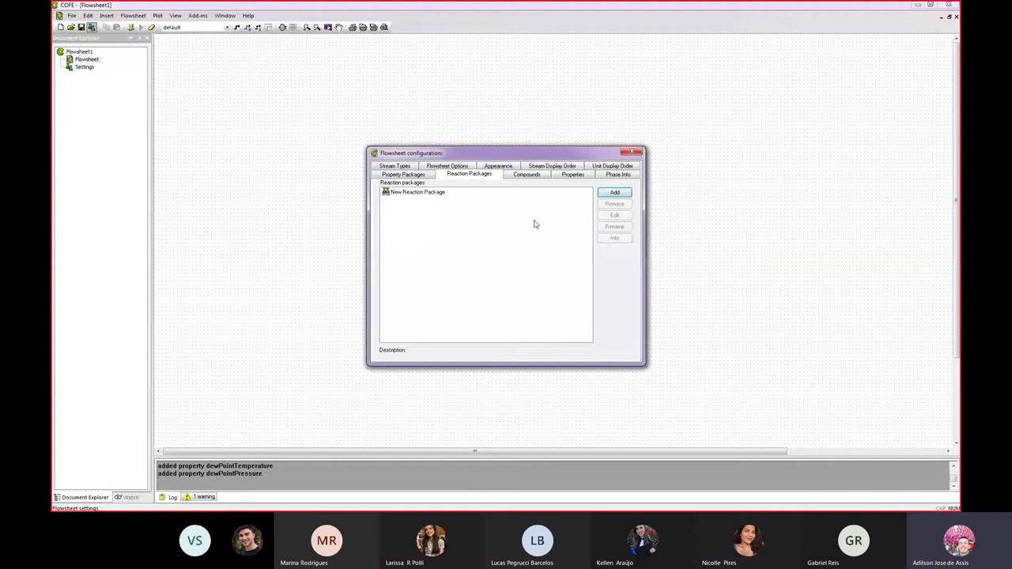
Step: Open the new reaction package for editing and name it reacao_isomerizacao
{"action": "left_click", "coordinate": [433, 194]}
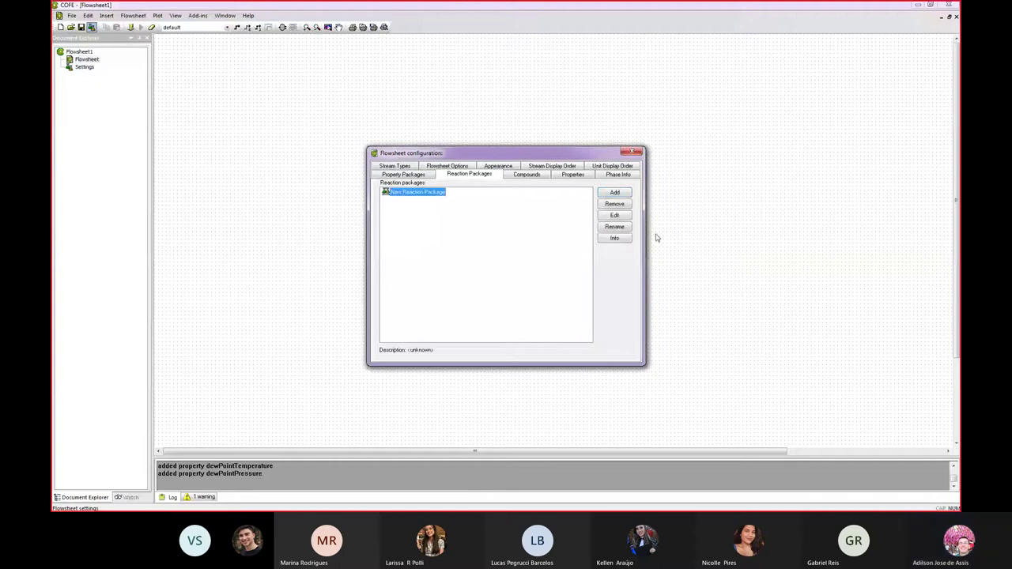
{"action": "left_click", "coordinate": [614, 215]}
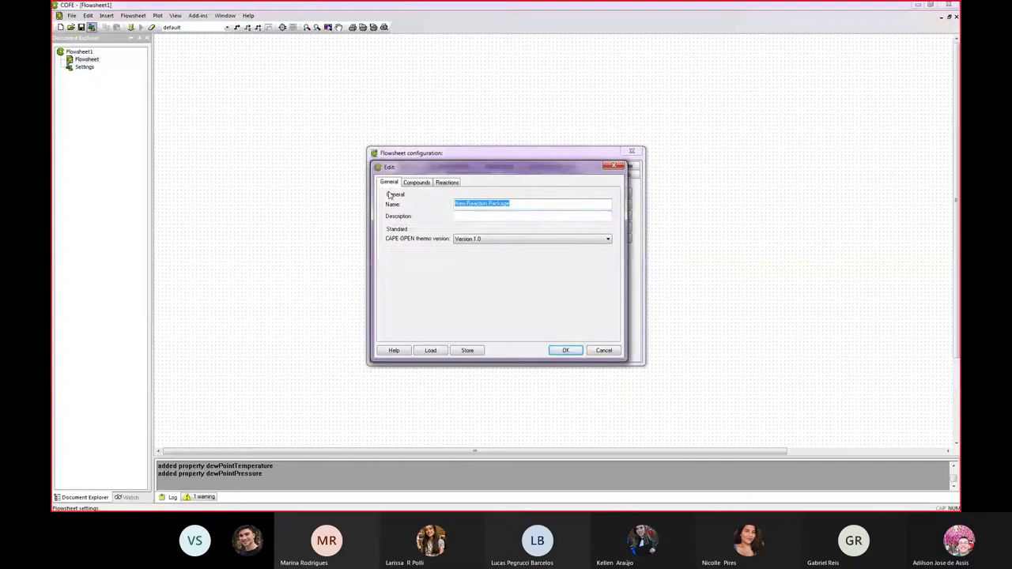
{"action": "type", "text": "rec"}
{"action": "type", "text": "cao"}
{"action": "type", "text": "_"}
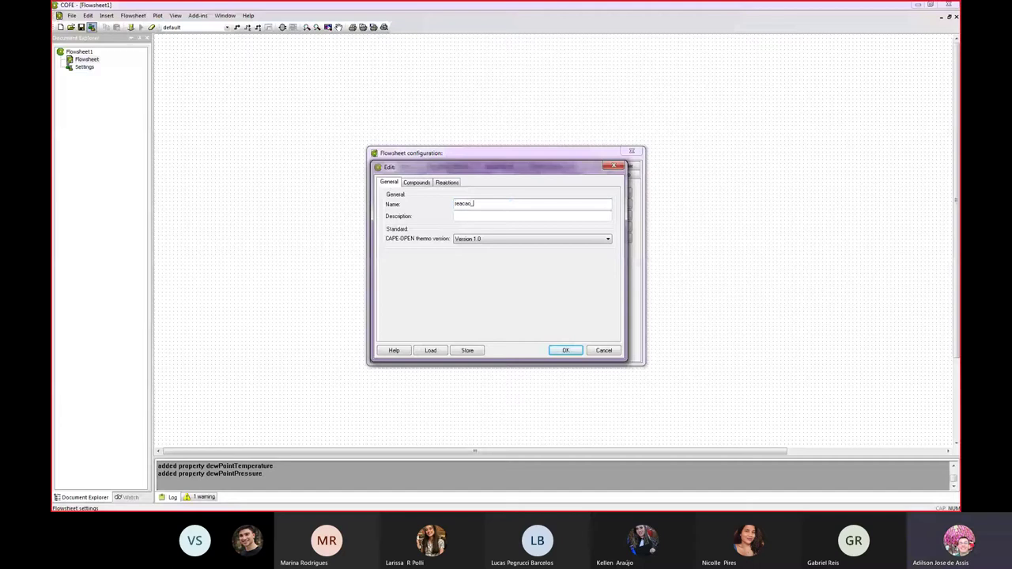
{"action": "type", "text": "iso"}
{"action": "type", "text": "mero"}
{"action": "type", "text": "zaca"}
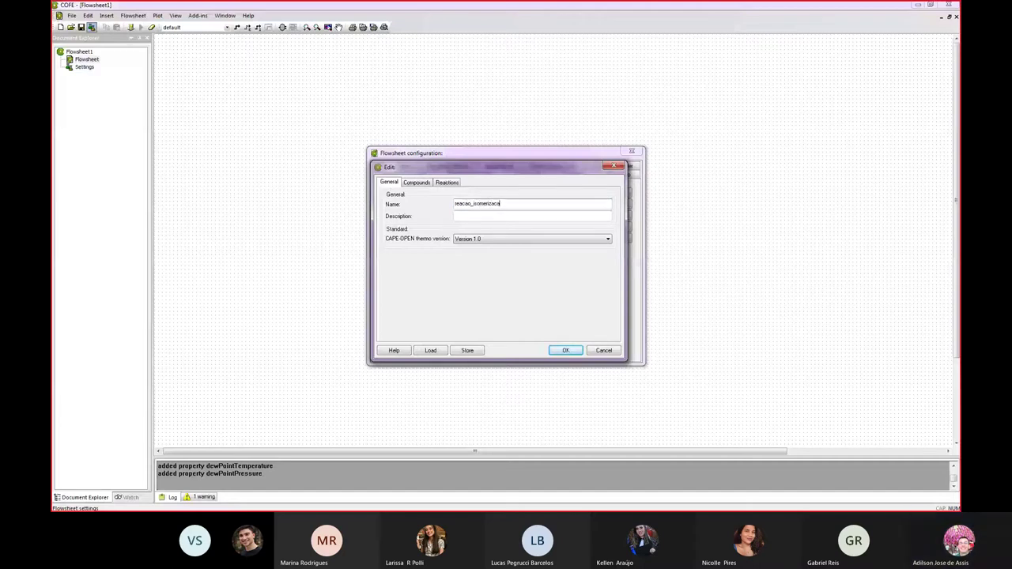
{"action": "type", "text": "o"}
Step: Add Cis-2-butene and Trans-2-butene to the reaction package from the default material template
{"action": "left_click", "coordinate": [416, 182]}
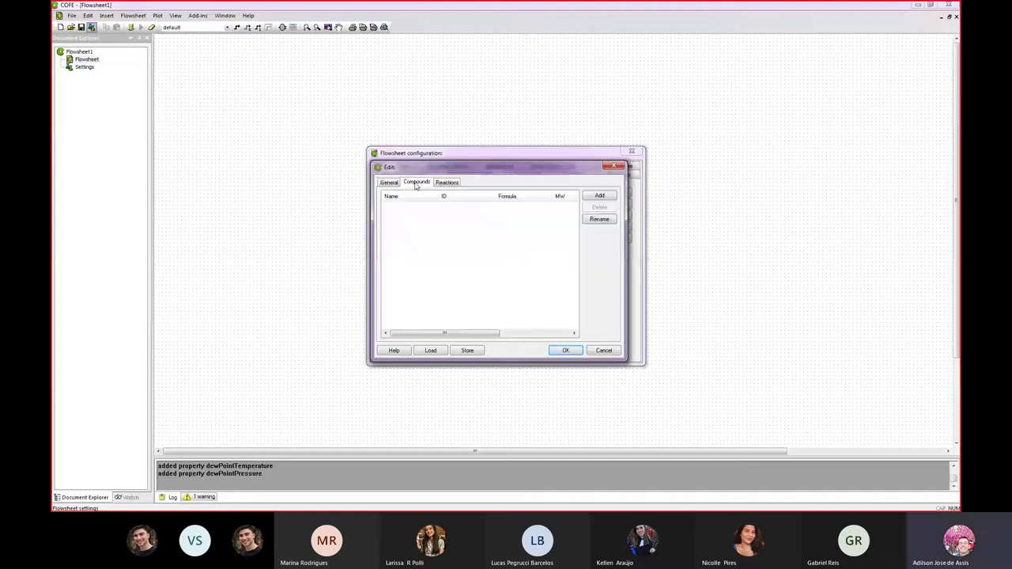
{"action": "left_click", "coordinate": [599, 196]}
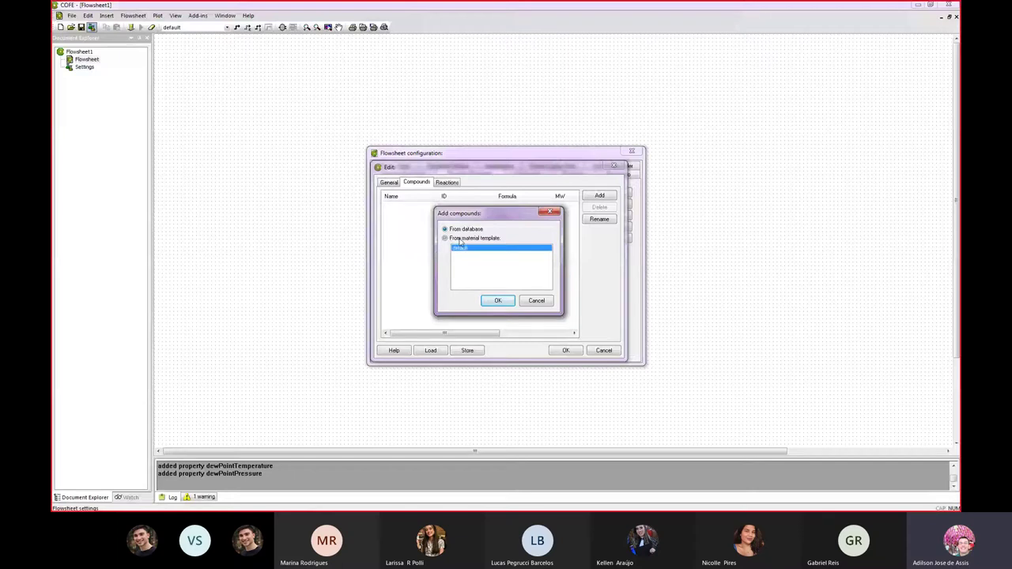
{"action": "left_click", "coordinate": [466, 238]}
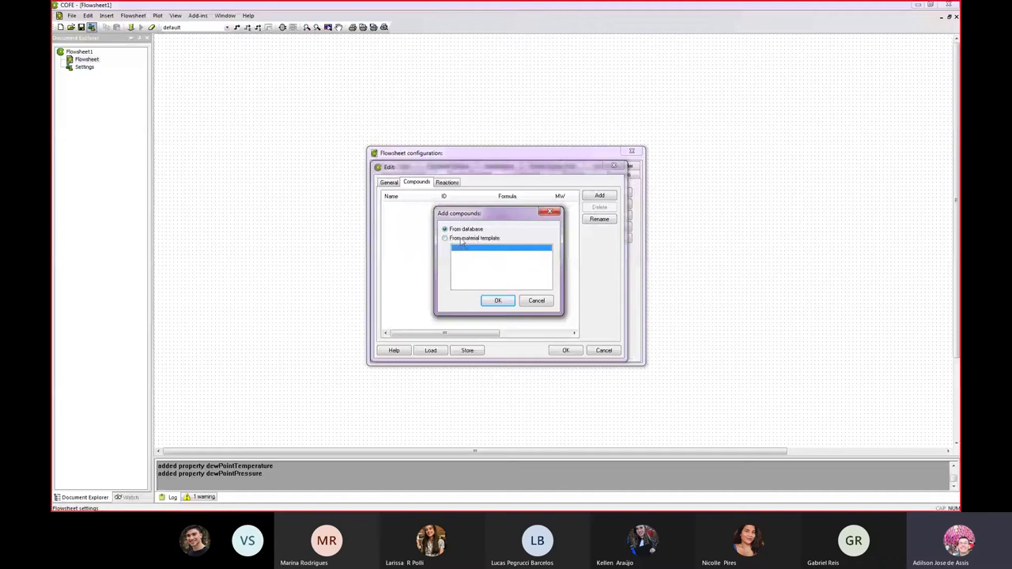
{"action": "left_click", "coordinate": [498, 300]}
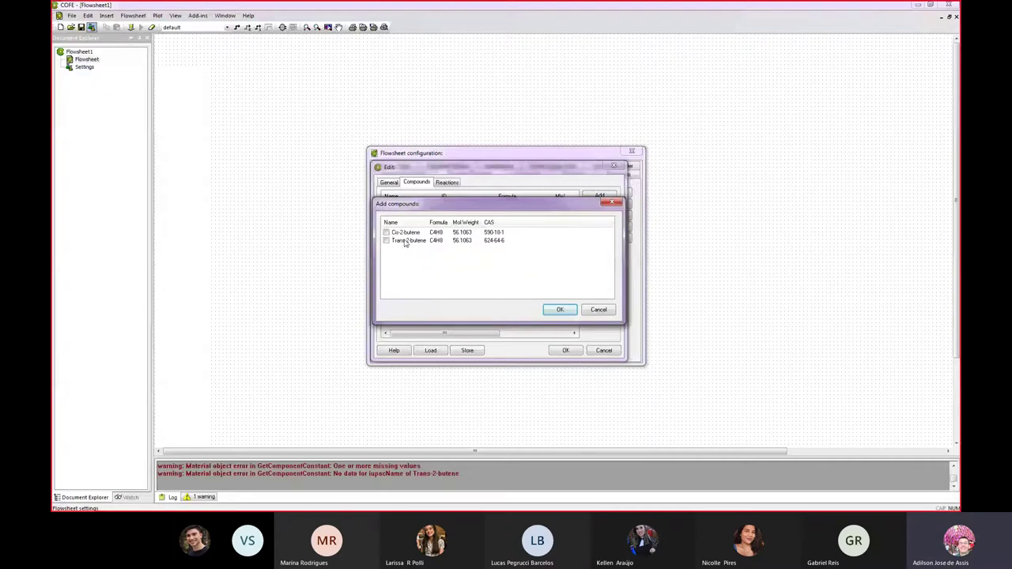
{"action": "left_click", "coordinate": [387, 232]}
{"action": "left_click", "coordinate": [387, 240]}
{"action": "left_click", "coordinate": [562, 311]}
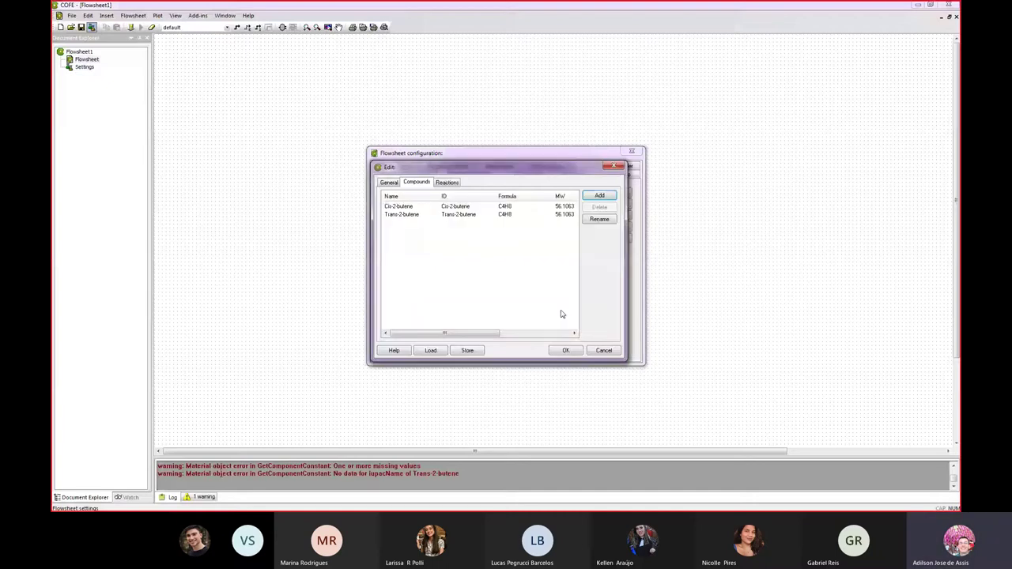
Step: Create a reaction with the ID rx1 in the reaction package
{"action": "left_click", "coordinate": [447, 183]}
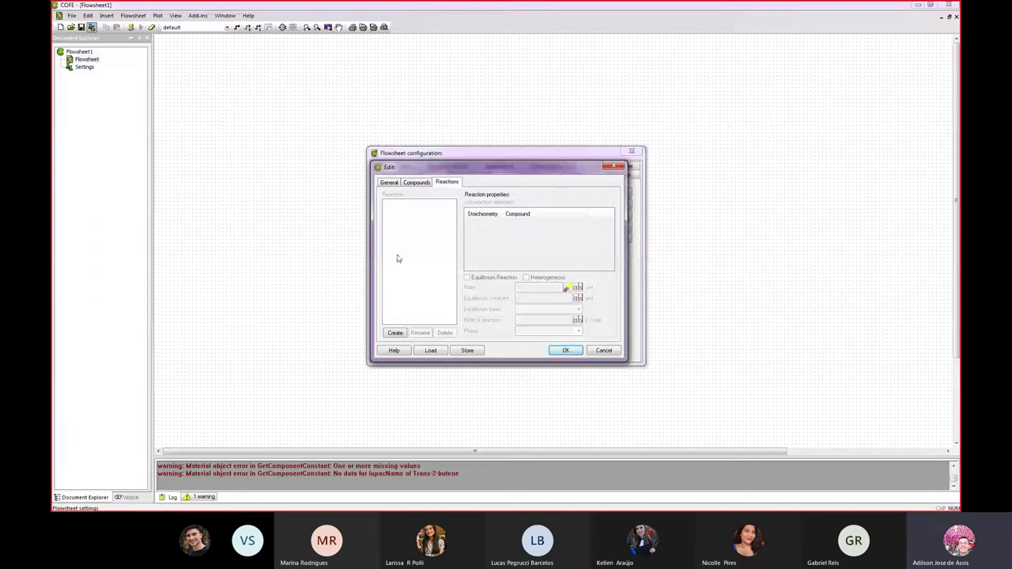
{"action": "left_click", "coordinate": [394, 333]}
{"action": "type", "text": "r"}
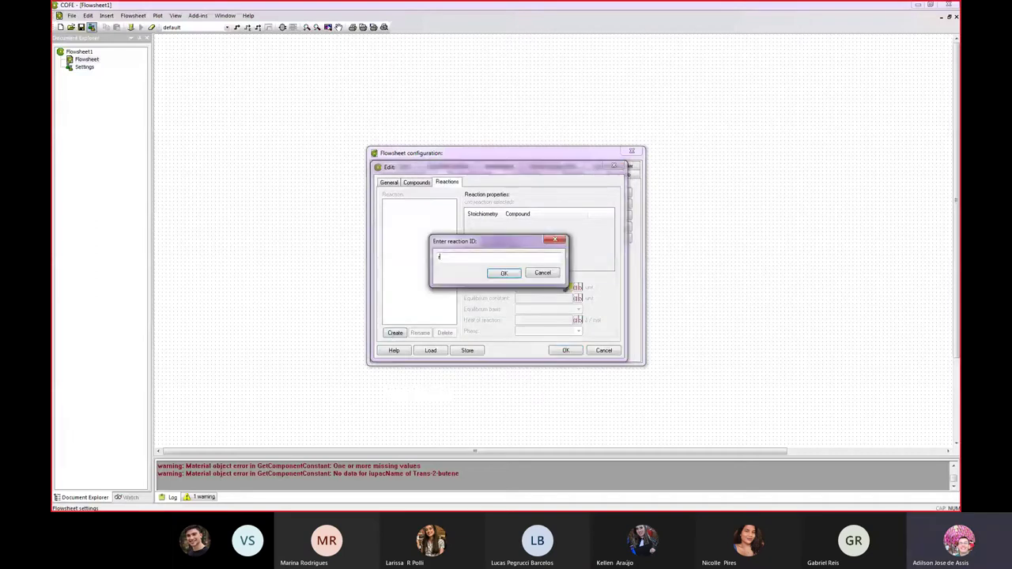
{"action": "type", "text": "x1"}
{"action": "left_click", "coordinate": [504, 272]}
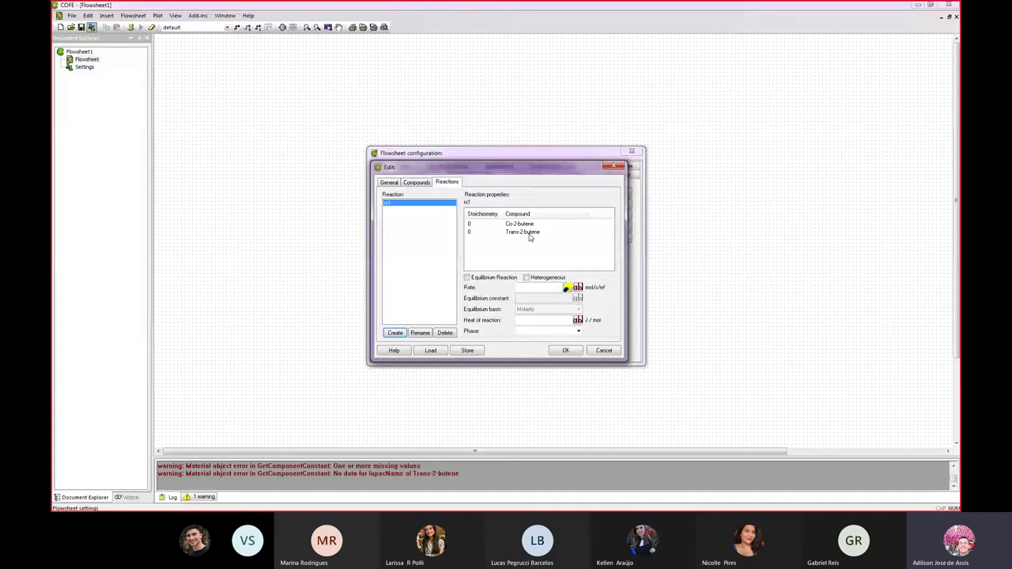
Step: Set the stoichiometry of rx1 to -1 for Cis-2-butene and 1 for Trans-2-butene
{"action": "double_click", "coordinate": [469, 224]}
{"action": "type", "text": "-1"}
{"action": "key", "text": "Return"}
{"action": "double_click", "coordinate": [469, 233]}
{"action": "type", "text": "1"}
{"action": "key", "text": "Return"}
Step: Start the reaction rate wizard for rx1, choosing molarity as the reaction basis and enabling the forward reaction
{"action": "left_click", "coordinate": [574, 287]}
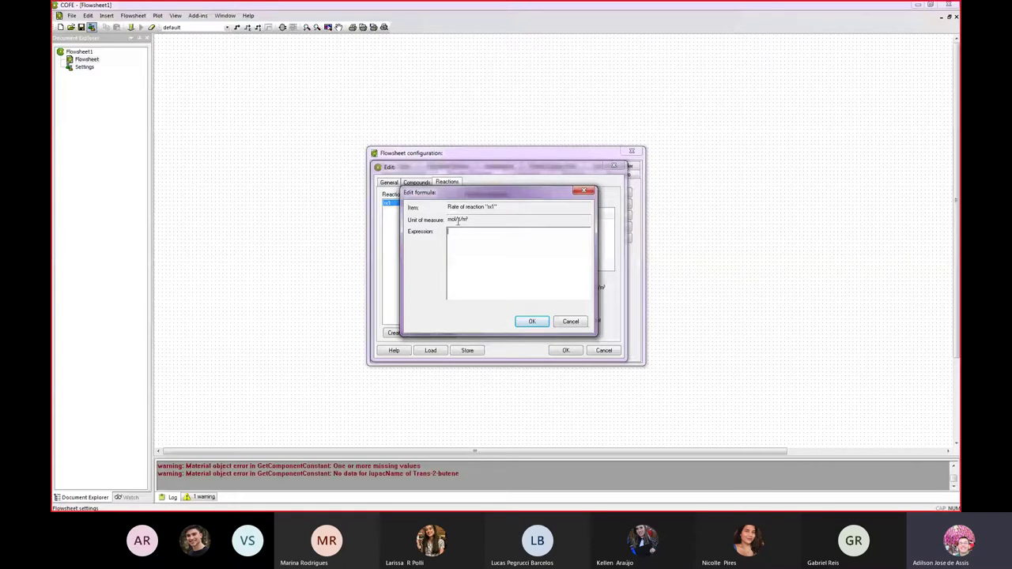
{"action": "left_click", "coordinate": [560, 321]}
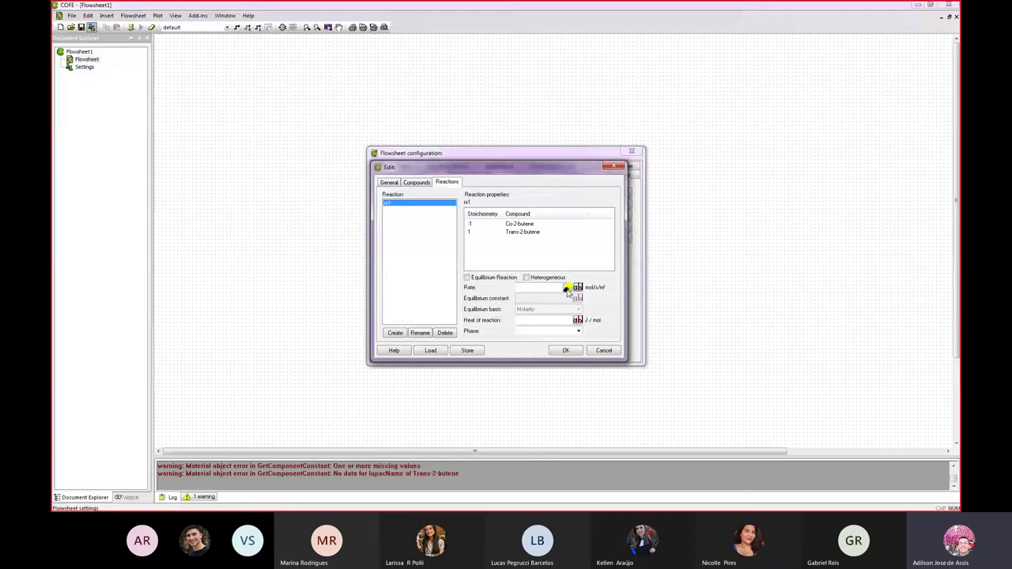
{"action": "left_click", "coordinate": [567, 289]}
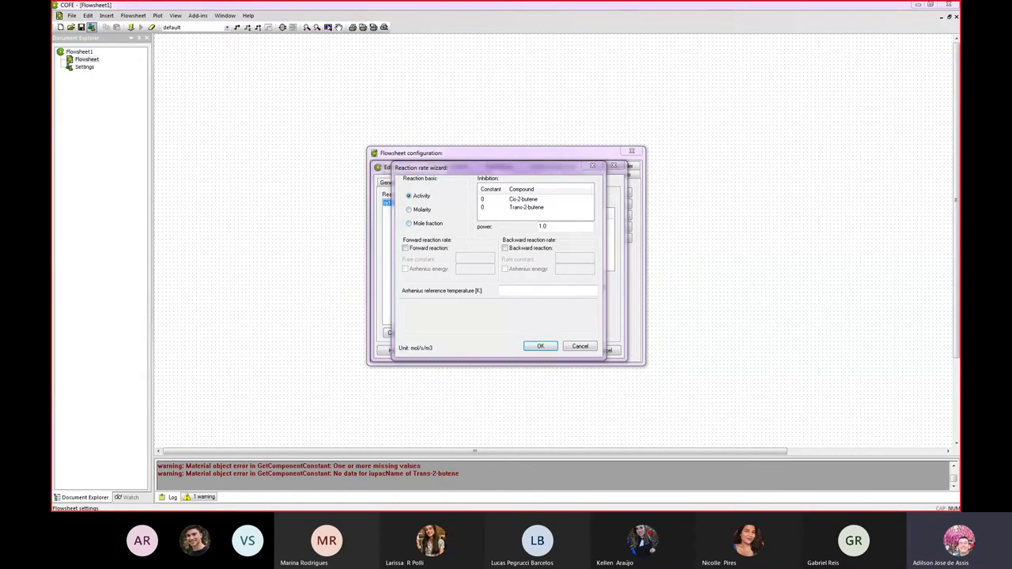
{"action": "key", "text": "alt+Tab"}
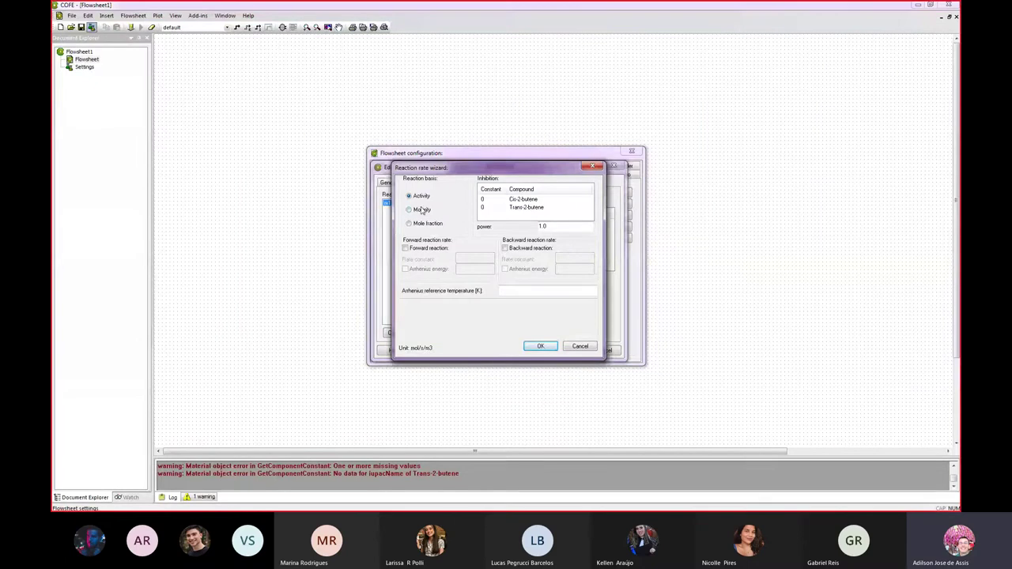
{"action": "left_click", "coordinate": [420, 211]}
{"action": "left_click", "coordinate": [406, 248]}
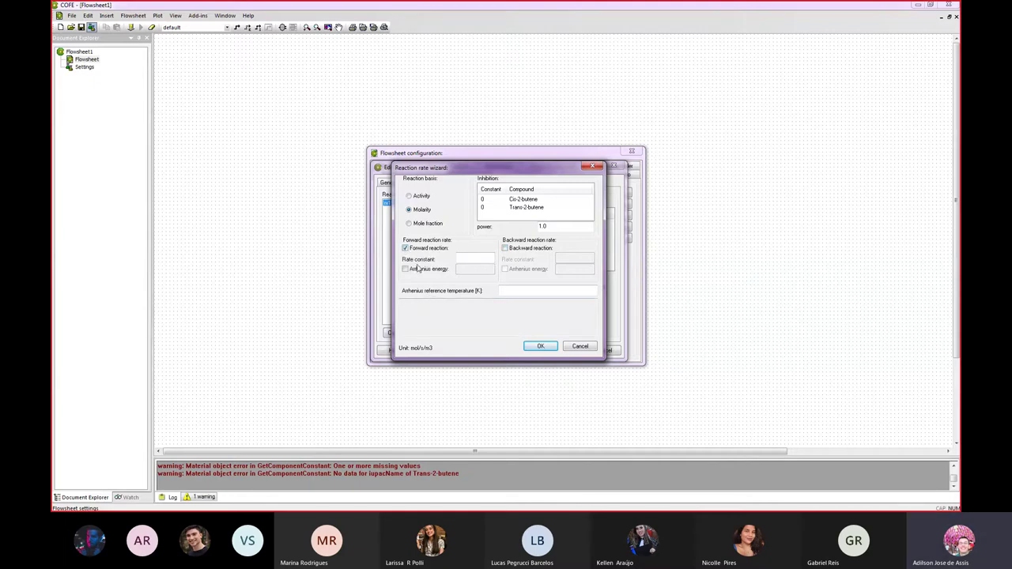
Step: Set the forward rate constant to 0.003833 as given in the problem statement, leaving the Arrhenius energy option disabled
{"action": "left_click", "coordinate": [462, 257]}
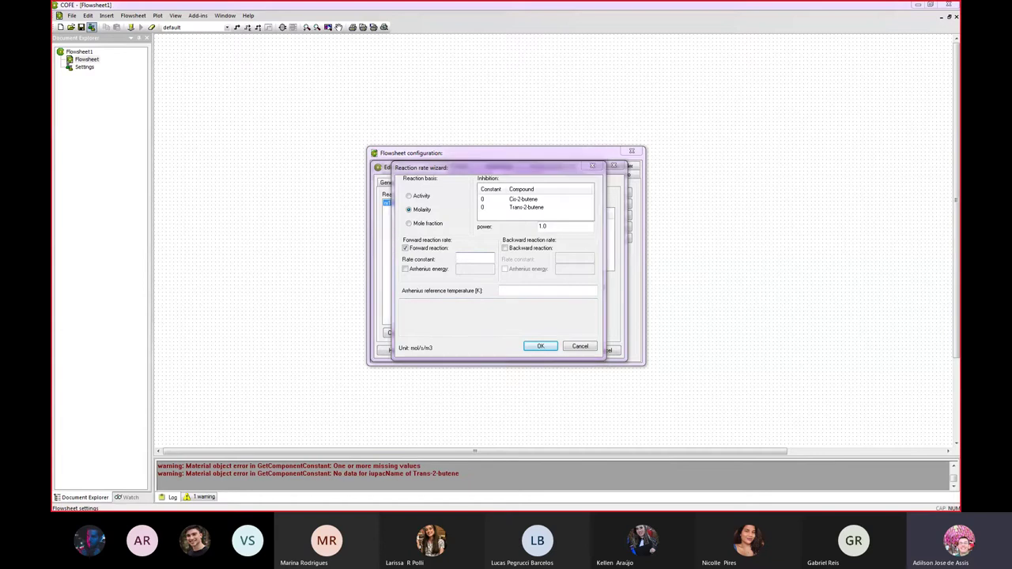
{"action": "key", "text": "alt+Tab"}
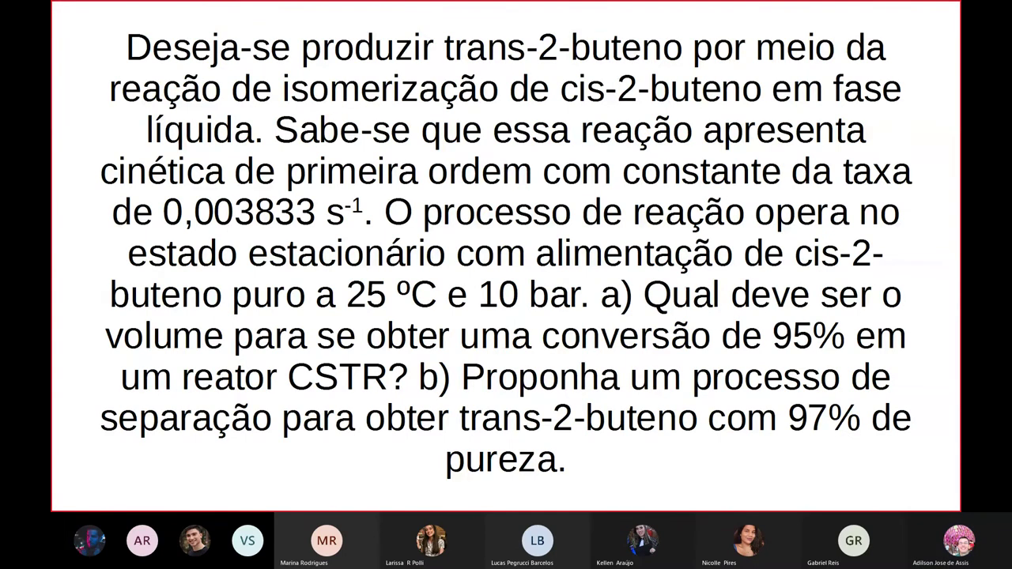
{"action": "key", "text": "alt+Tab"}
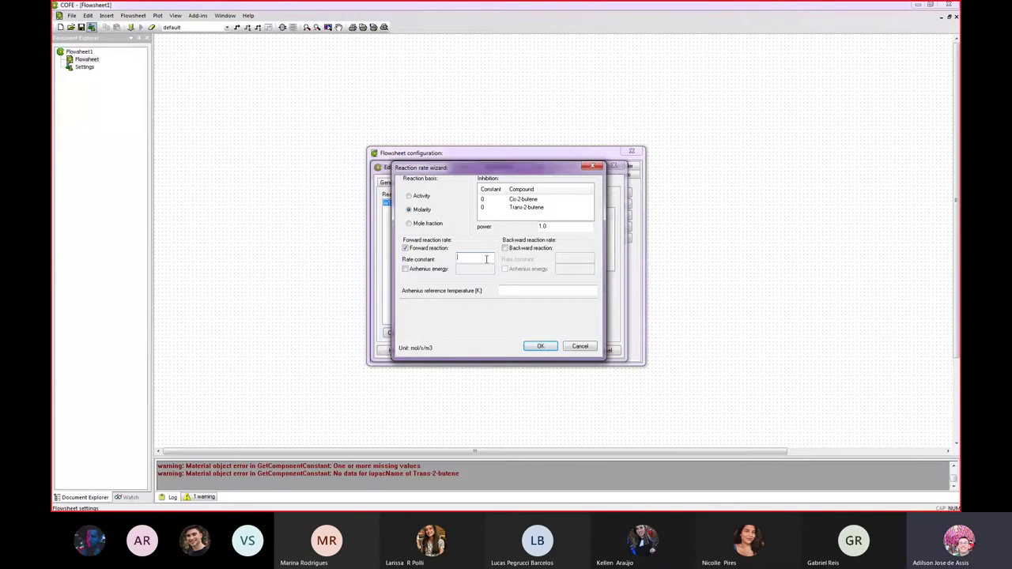
{"action": "left_click", "coordinate": [487, 258]}
{"action": "type", "text": "0"}
{"action": "key", "text": "BackSpace"}
{"action": "type", "text": ".003833"}
{"action": "left_click", "coordinate": [409, 270]}
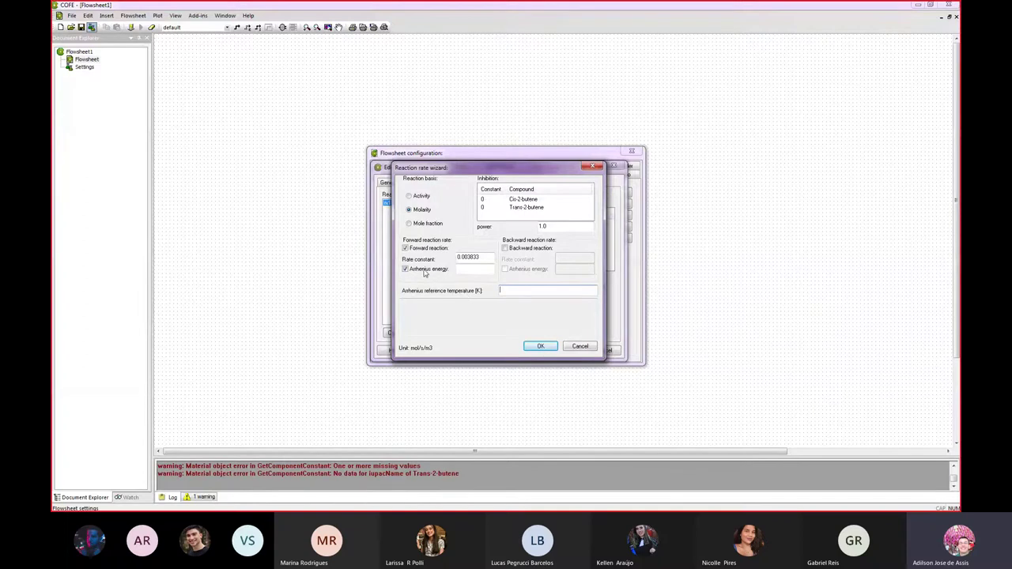
{"action": "left_click", "coordinate": [405, 270]}
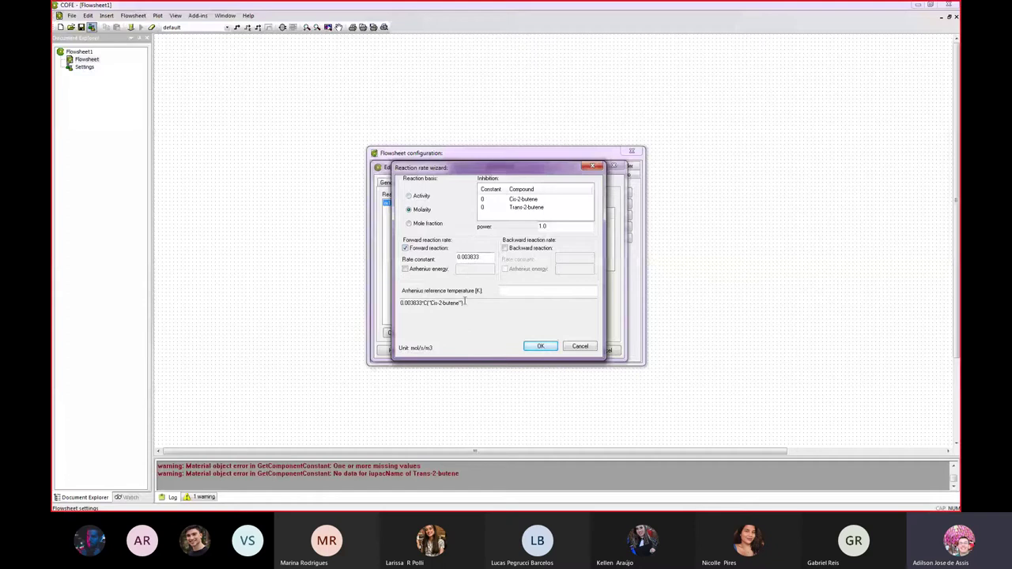
Step: Check the generated rate expression against the problem statement and accept it as the rate of rx1
{"action": "left_click_drag", "start_coordinate": [465, 303], "coordinate": [395, 303]}
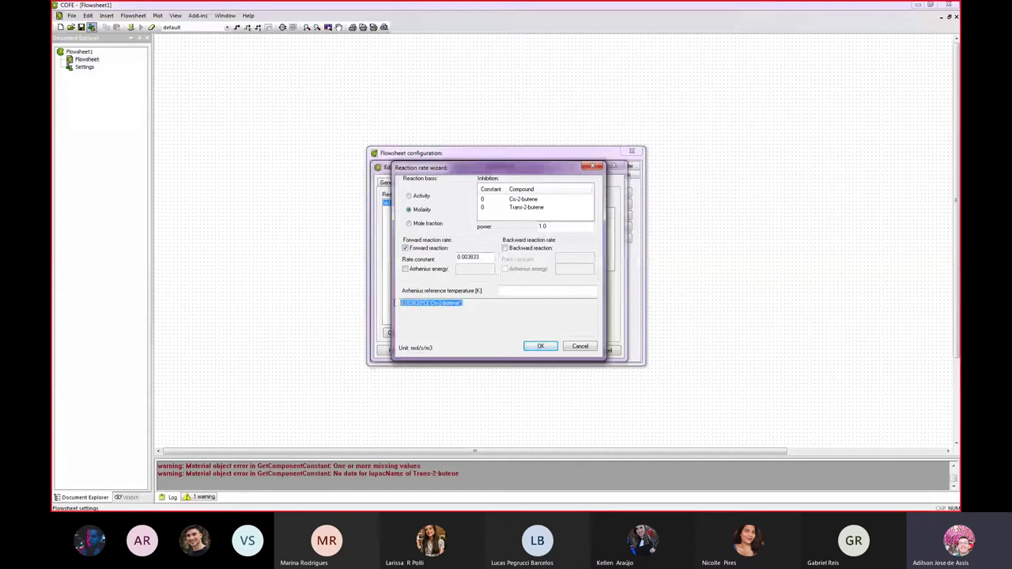
{"action": "left_click", "coordinate": [409, 307]}
{"action": "left_click_drag", "start_coordinate": [466, 304], "coordinate": [399, 303]}
{"action": "left_click", "coordinate": [423, 326]}
{"action": "left_click", "coordinate": [420, 305]}
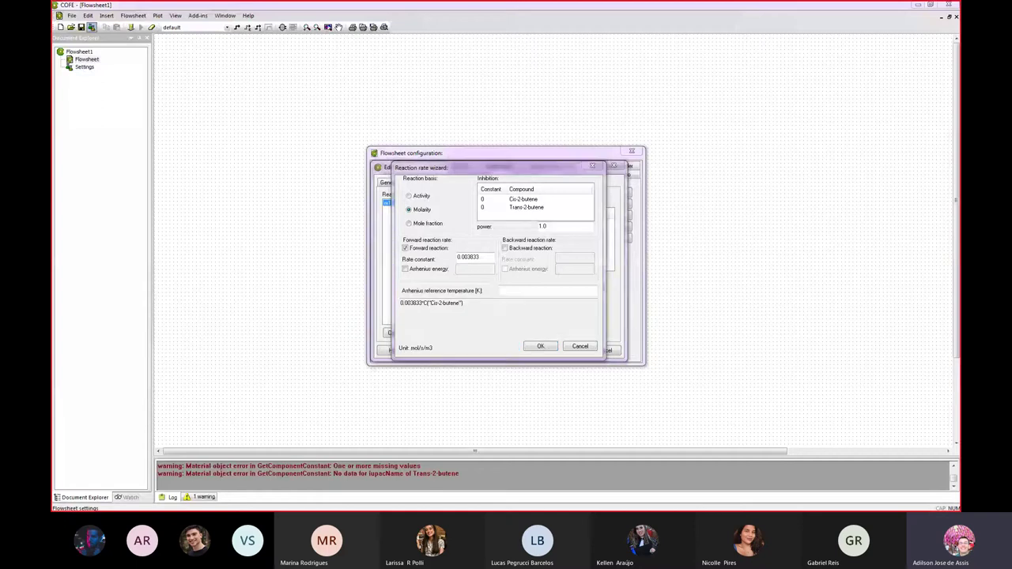
{"action": "key", "text": "alt+Tab"}
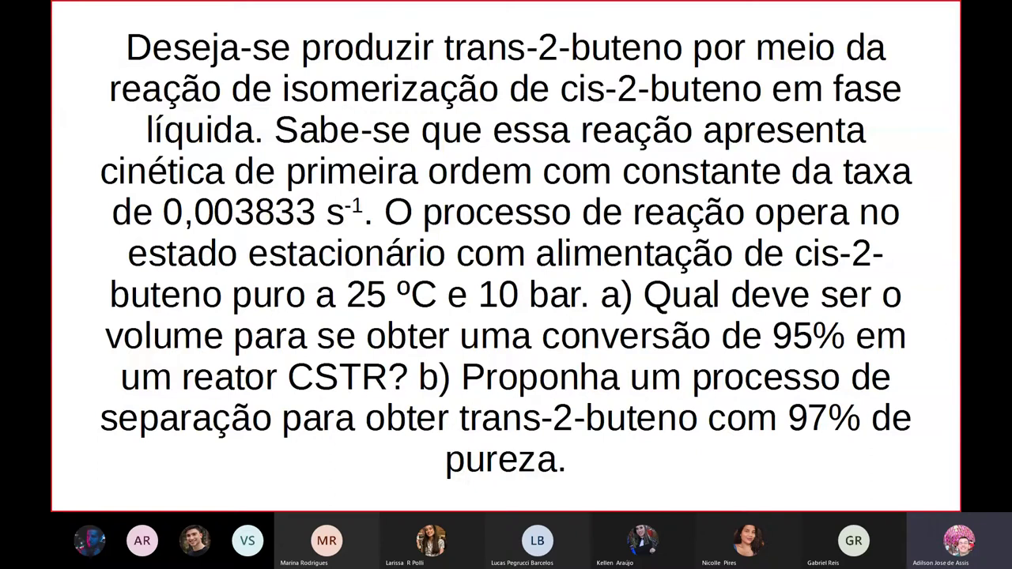
{"action": "key", "text": "alt+Tab"}
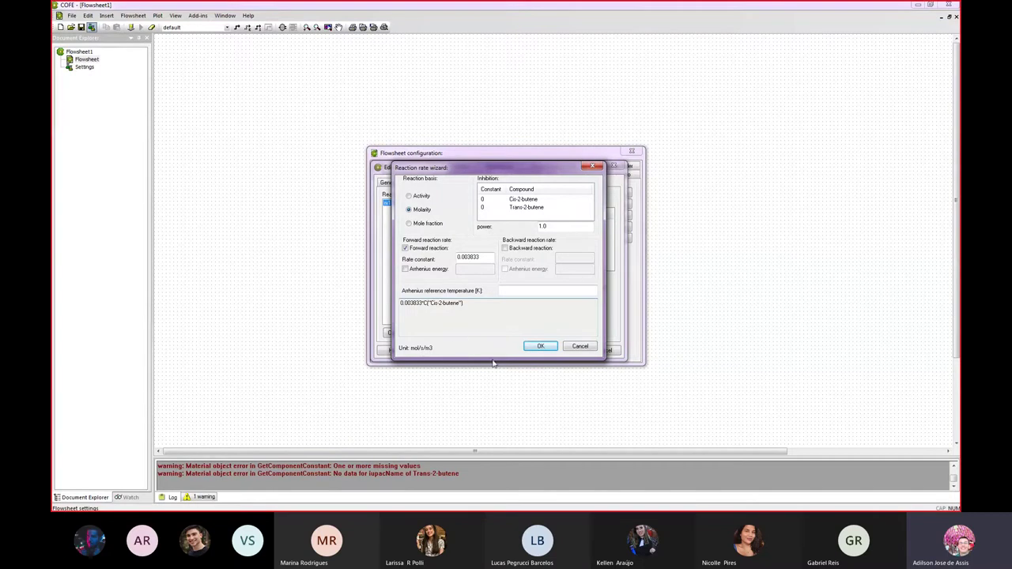
{"action": "left_click", "coordinate": [541, 346]}
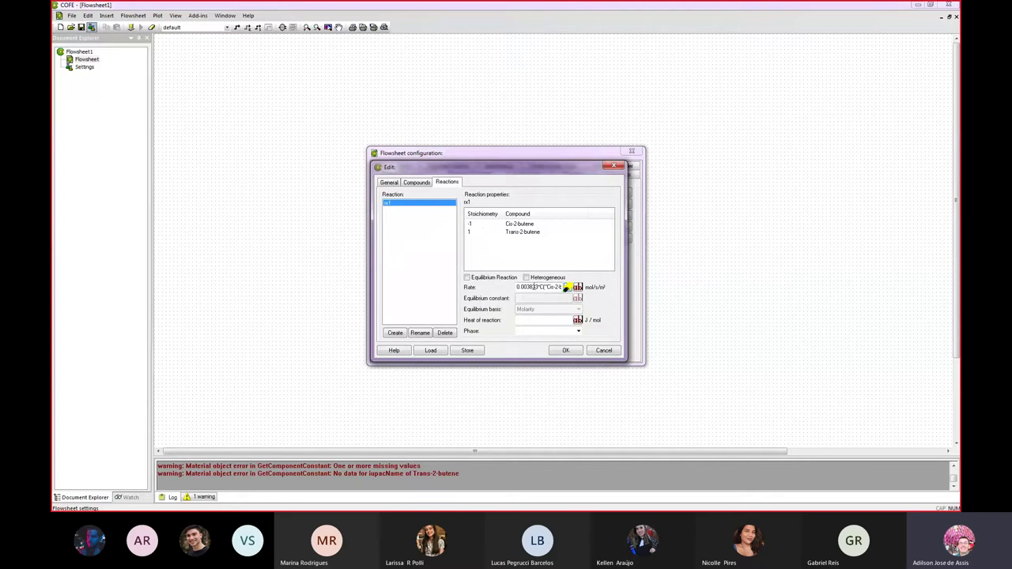
Step: Review the full rate expression of rx1 in the formula editor without changing it
{"action": "left_click", "coordinate": [520, 286]}
{"action": "left_click", "coordinate": [578, 290]}
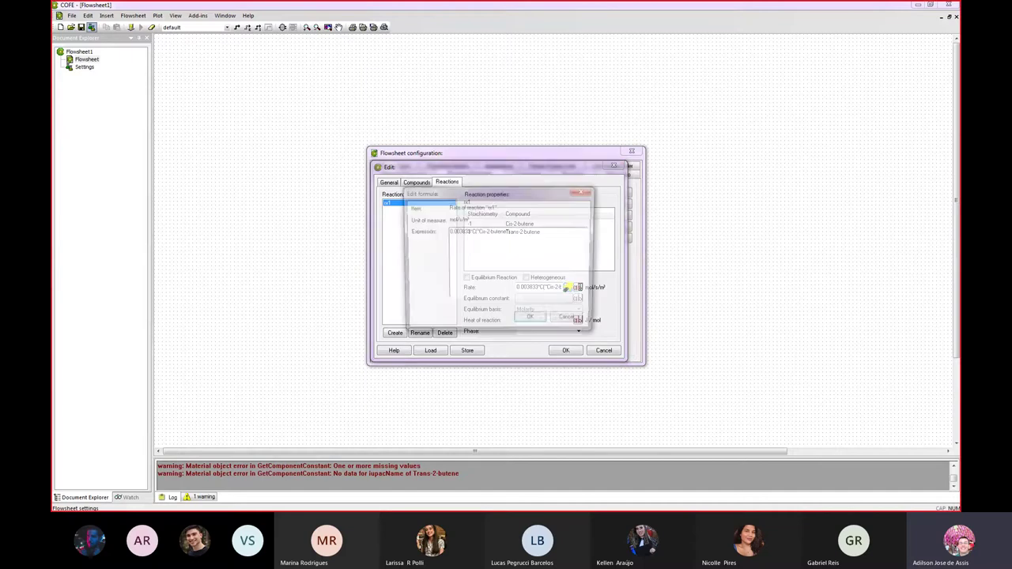
{"action": "left_click_drag", "start_coordinate": [513, 233], "coordinate": [447, 231]}
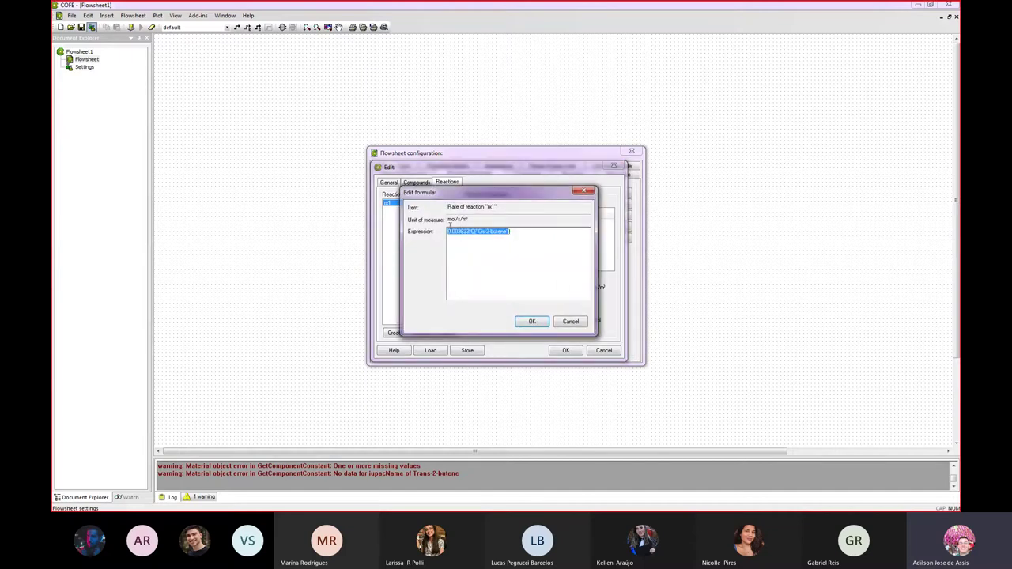
{"action": "left_click", "coordinate": [466, 249]}
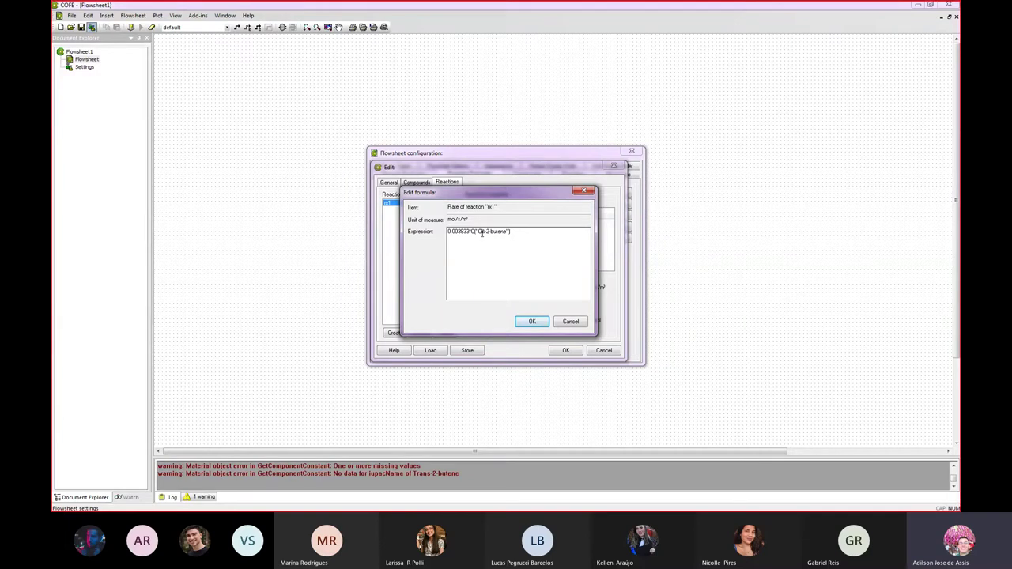
{"action": "left_click", "coordinate": [559, 322]}
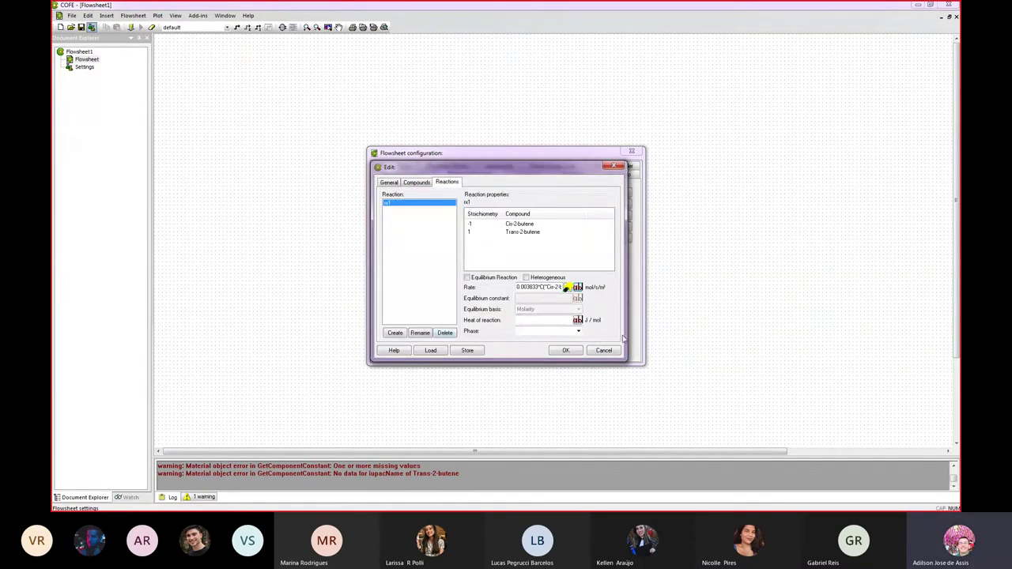
Step: Set the phase of rx1 to Liquid, accept the reaction package and close the flowsheet configuration
{"action": "left_click", "coordinate": [578, 330]}
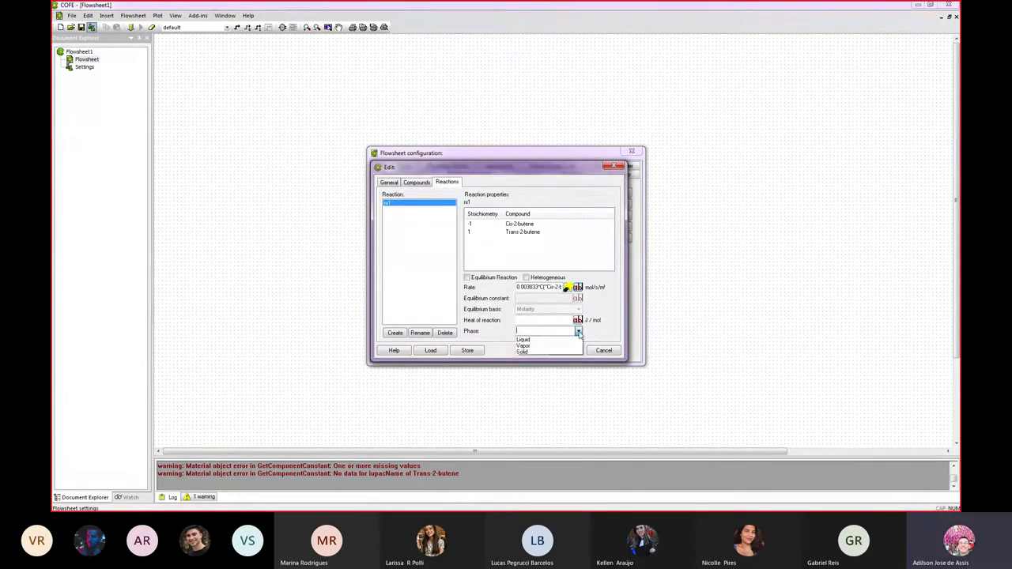
{"action": "left_click", "coordinate": [524, 339]}
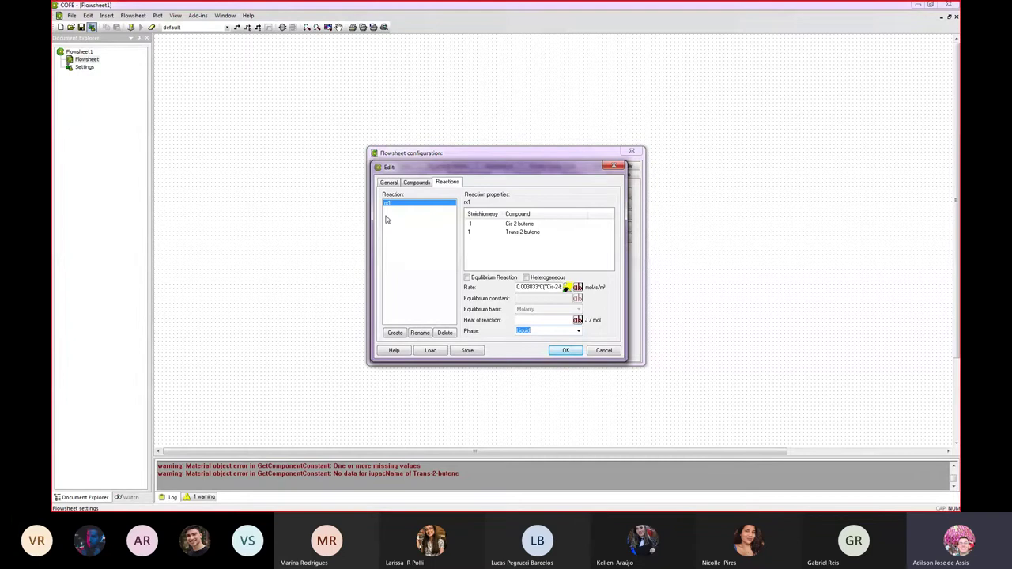
{"action": "left_click", "coordinate": [556, 358]}
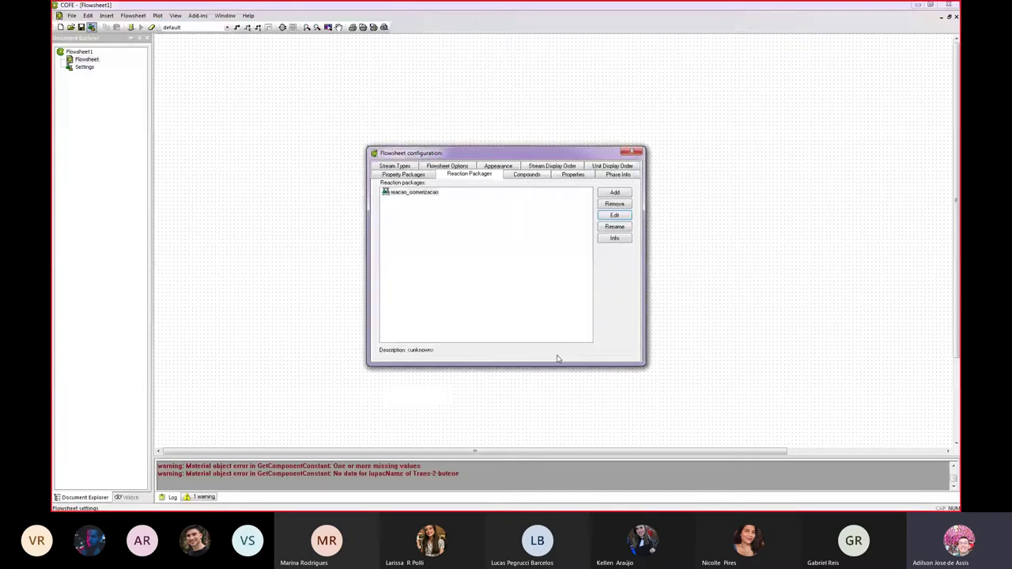
{"action": "left_click", "coordinate": [631, 152]}
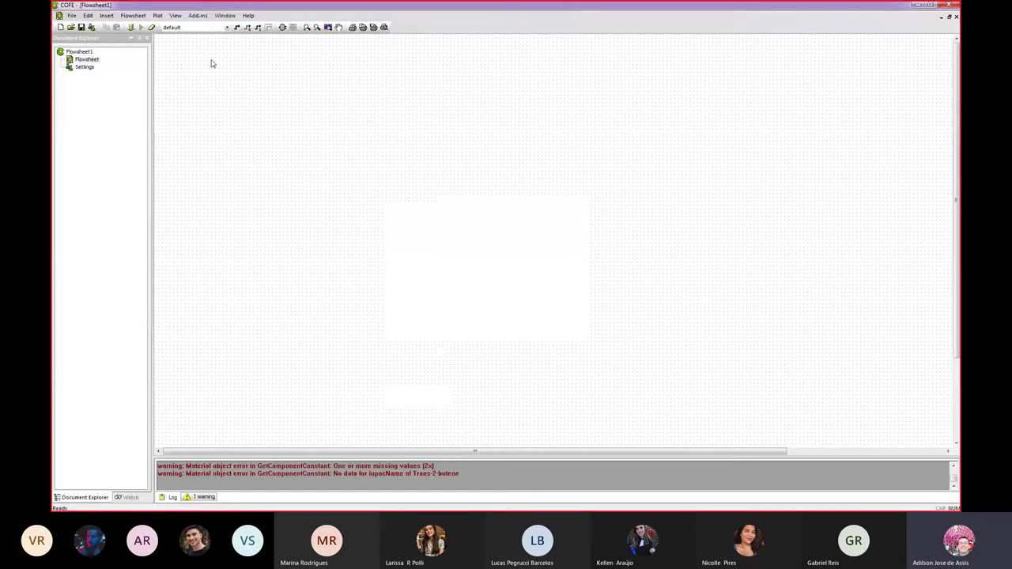
Step: Insert a horizontal material stream in the upper part of the flowsheet and check the feed conditions in the problem statement
{"action": "left_click", "coordinate": [236, 27]}
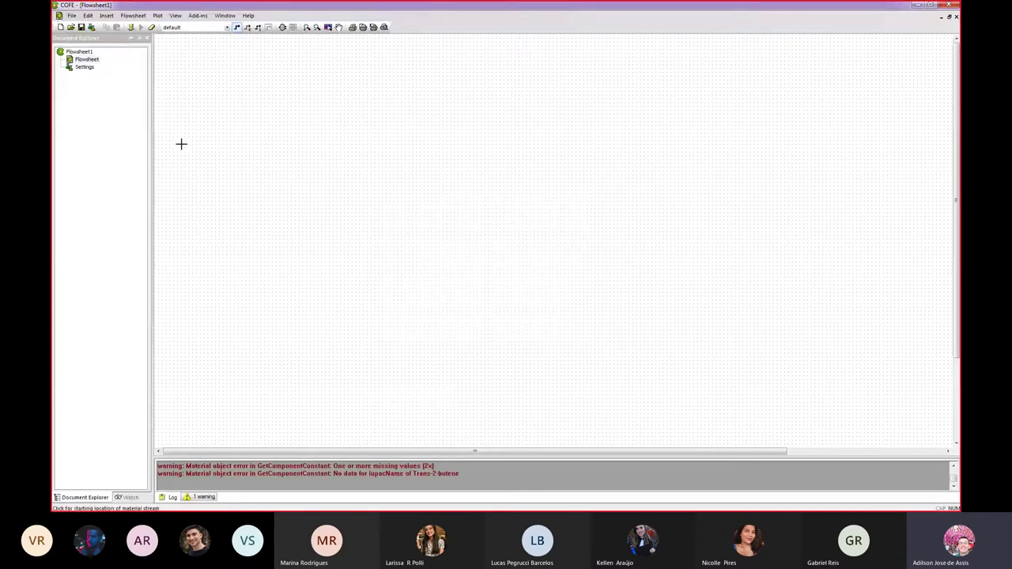
{"action": "left_click_drag", "start_coordinate": [181, 143], "coordinate": [257, 144]}
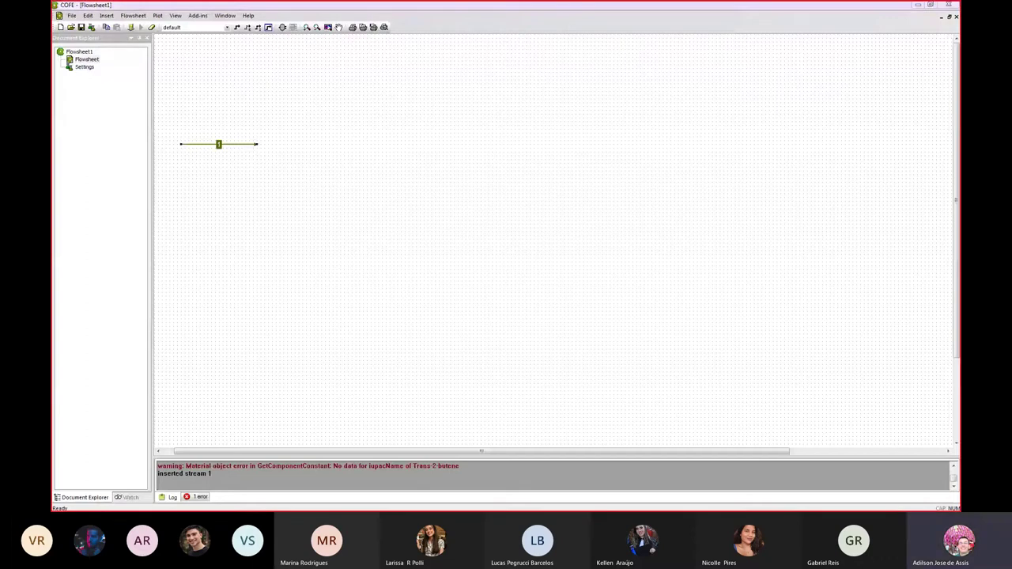
{"action": "key", "text": "alt+Tab"}
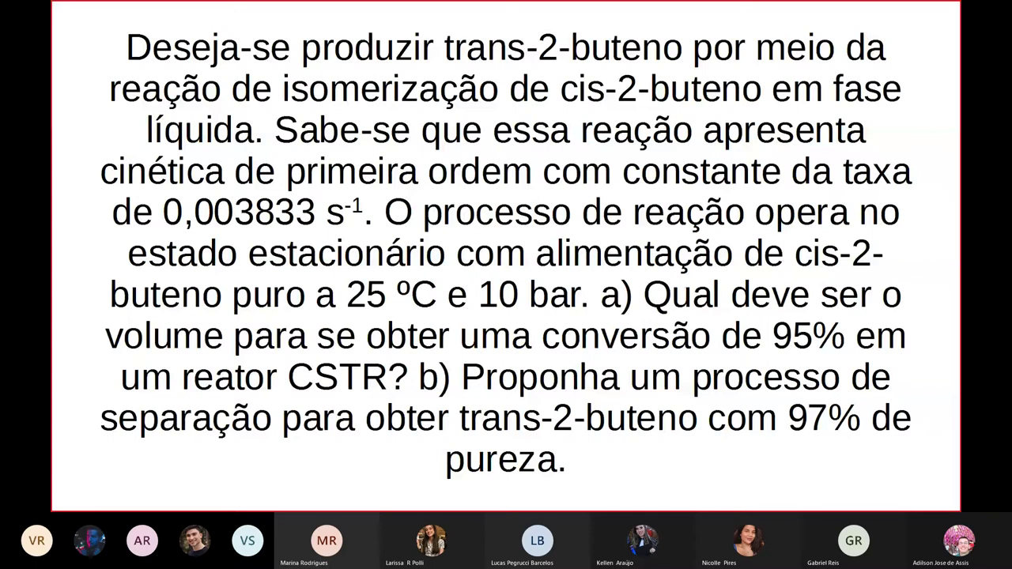
{"action": "key", "text": "alt+Tab"}
Step: Open the data of material stream 1 and set its pressure to 10 bar
{"action": "double_click", "coordinate": [203, 145]}
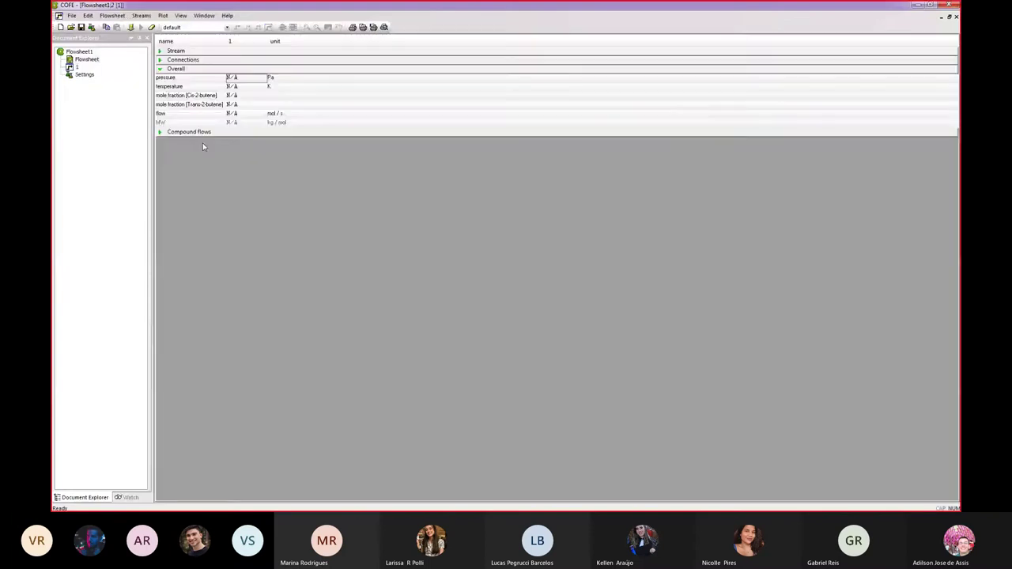
{"action": "left_click", "coordinate": [279, 79]}
{"action": "left_click", "coordinate": [279, 79]}
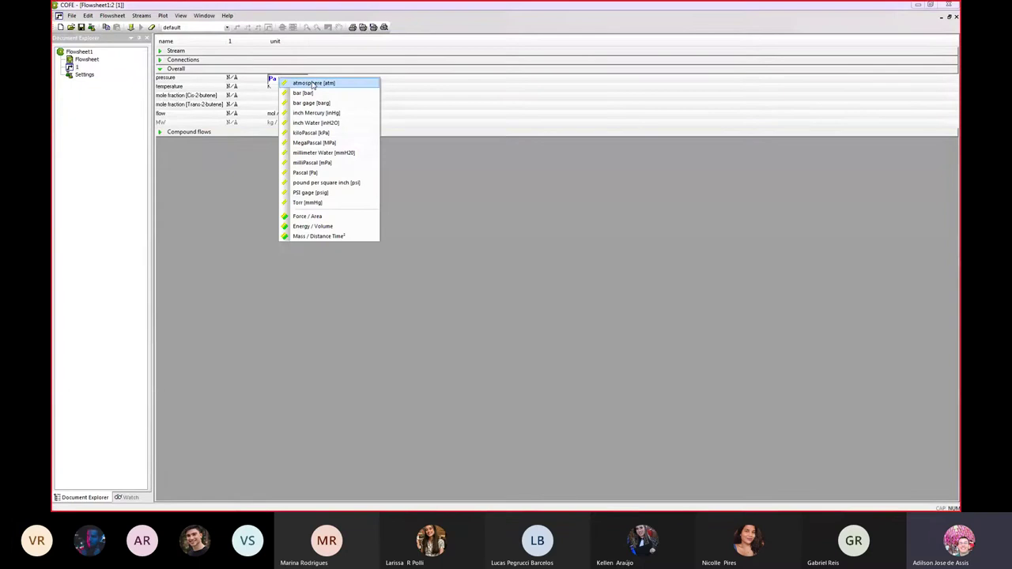
{"action": "left_click", "coordinate": [290, 97]}
{"action": "left_click", "coordinate": [239, 77]}
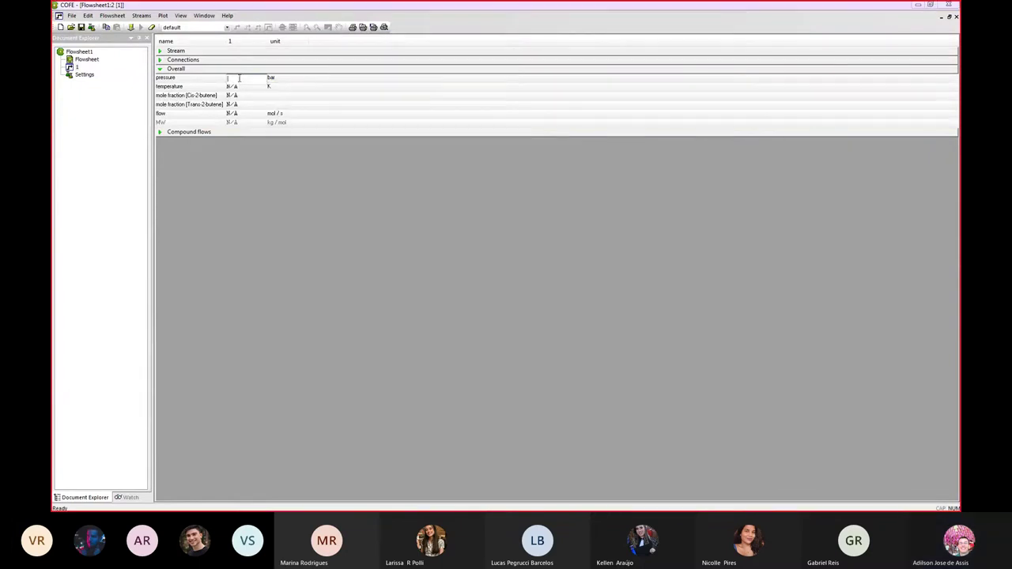
{"action": "type", "text": "10"}
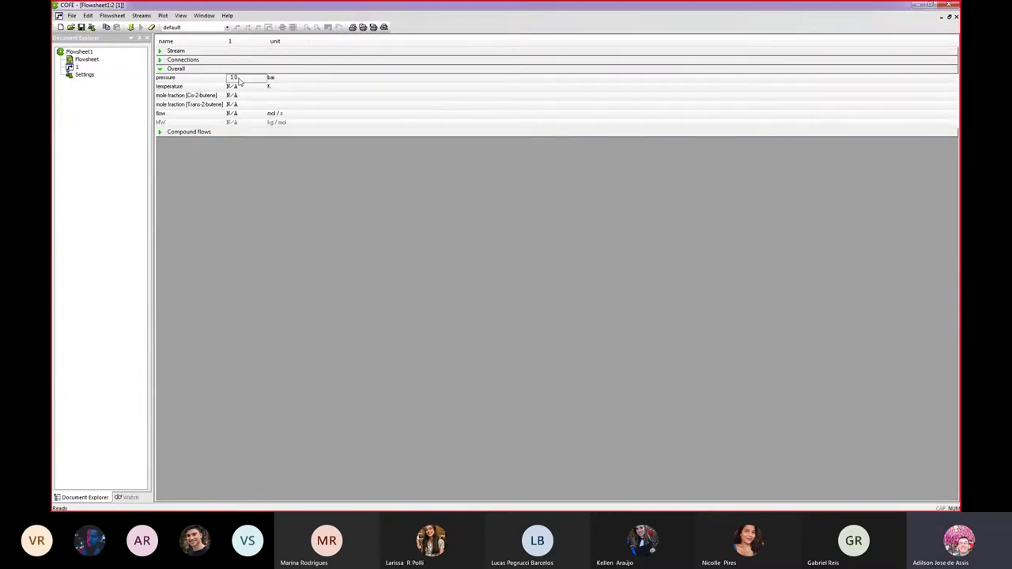
Step: Change the stream's temperature unit to Celsius and set the temperature to 25 °C
{"action": "left_click", "coordinate": [273, 87]}
{"action": "left_click", "coordinate": [273, 87]}
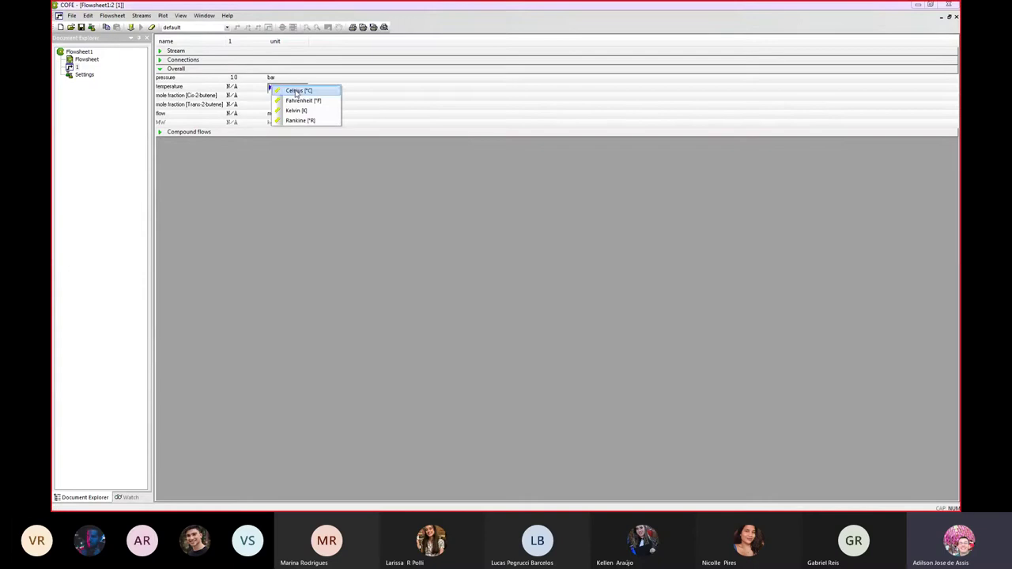
{"action": "left_click", "coordinate": [297, 91]}
{"action": "left_click", "coordinate": [232, 87]}
{"action": "type", "text": "25"}
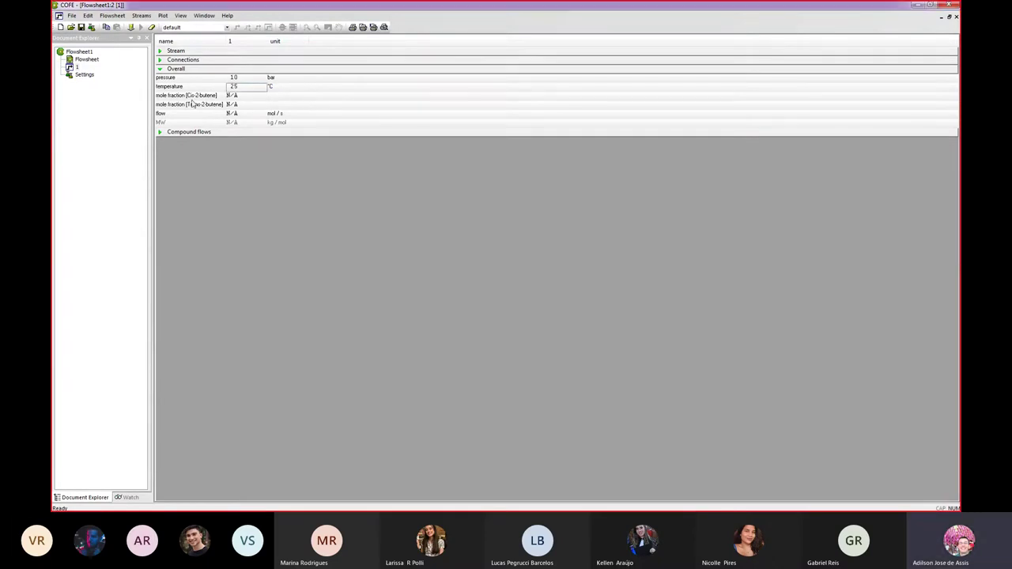
Step: Set the stream's Cis-2-butene mole fraction to 1
{"action": "left_click", "coordinate": [235, 95]}
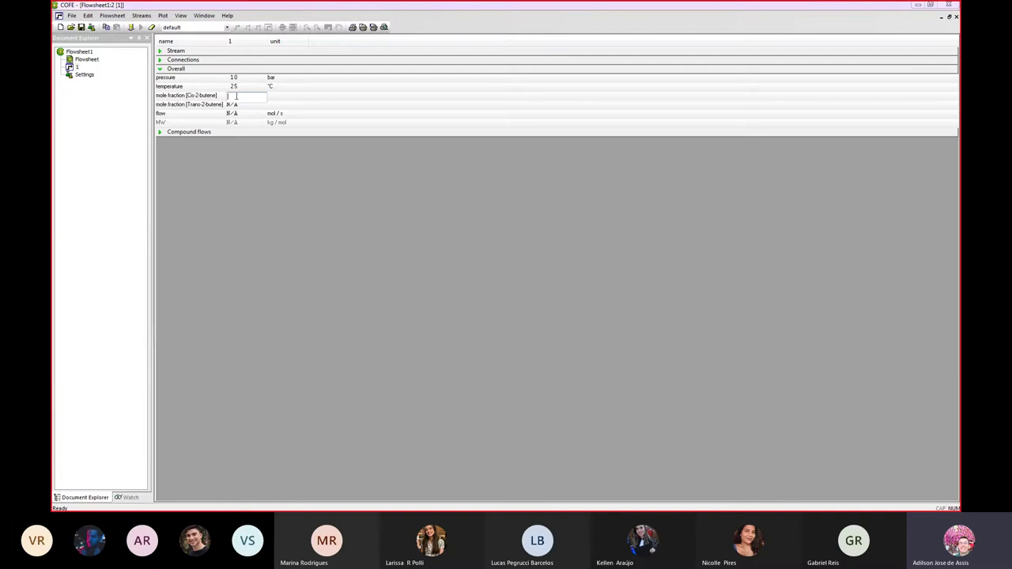
{"action": "type", "text": "1"}
{"action": "key", "text": "Return"}
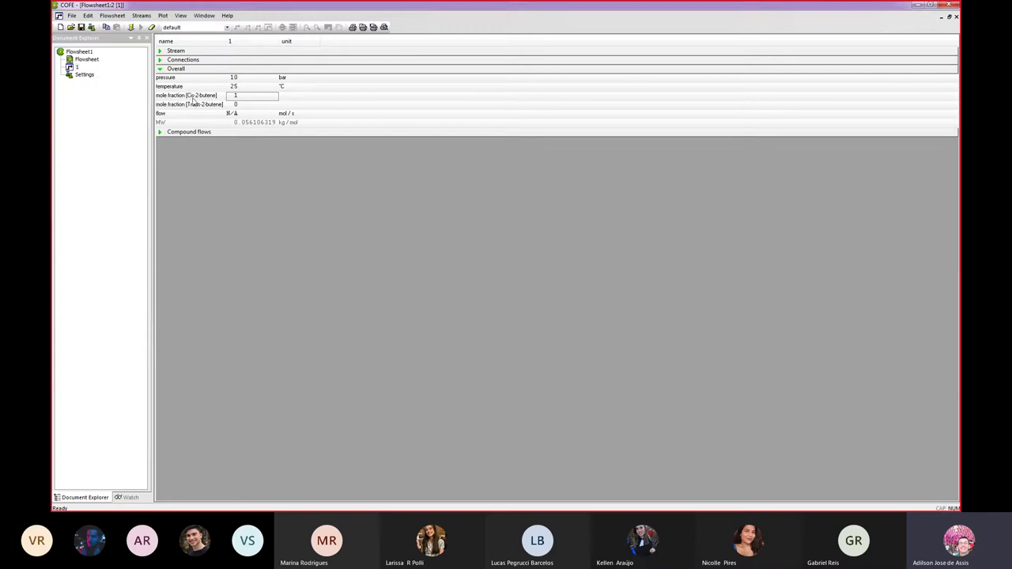
Step: Set the stream's flow to 1 mol/s and expand its phase fractions
{"action": "left_click", "coordinate": [230, 115]}
{"action": "type", "text": "1"}
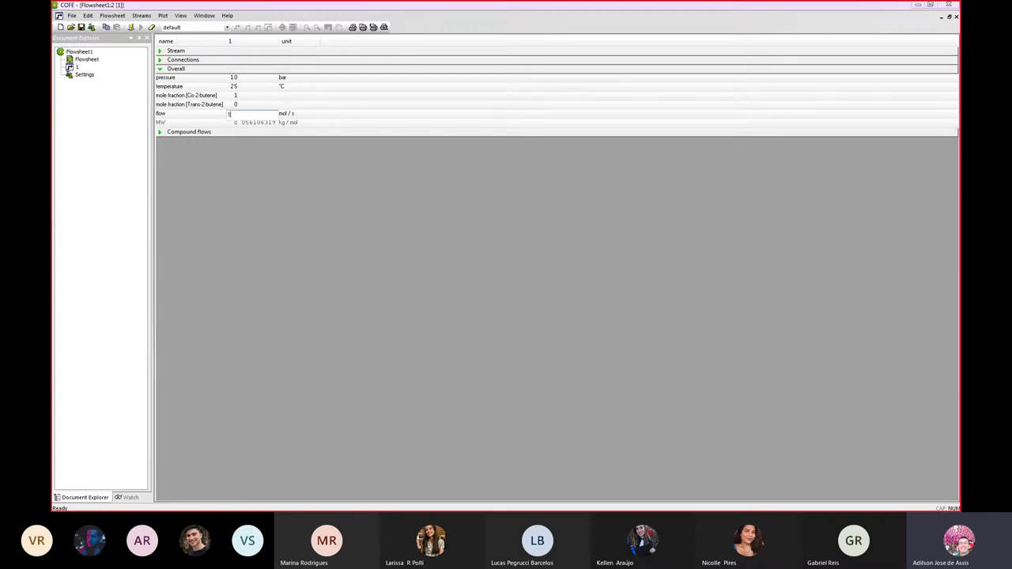
{"action": "key", "text": "Return"}
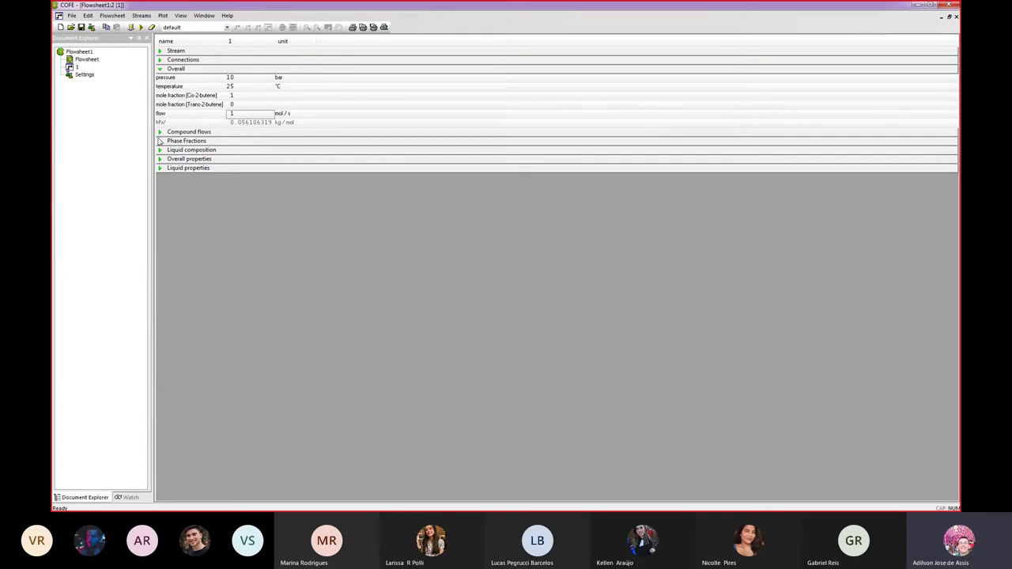
{"action": "left_click", "coordinate": [159, 141]}
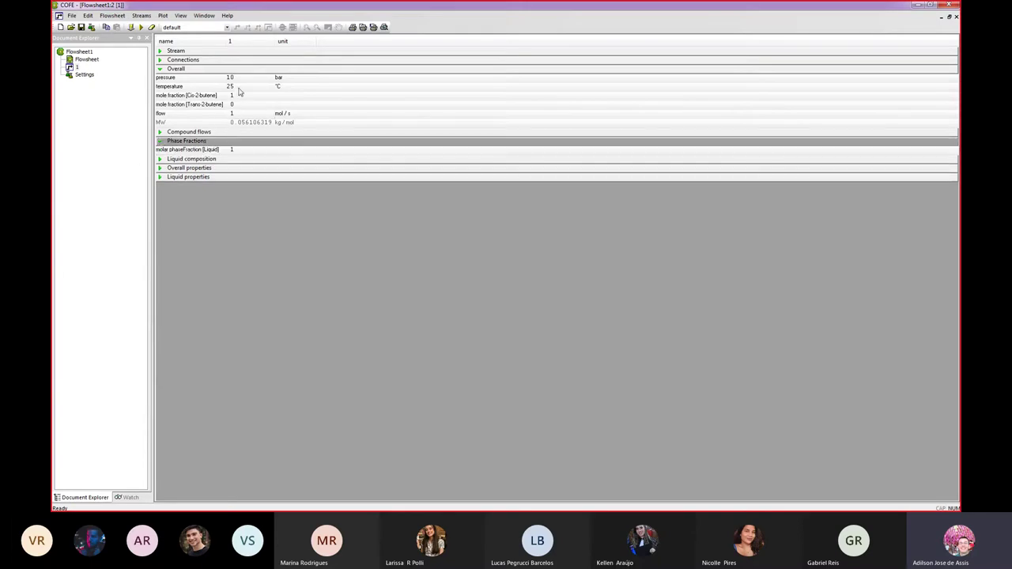